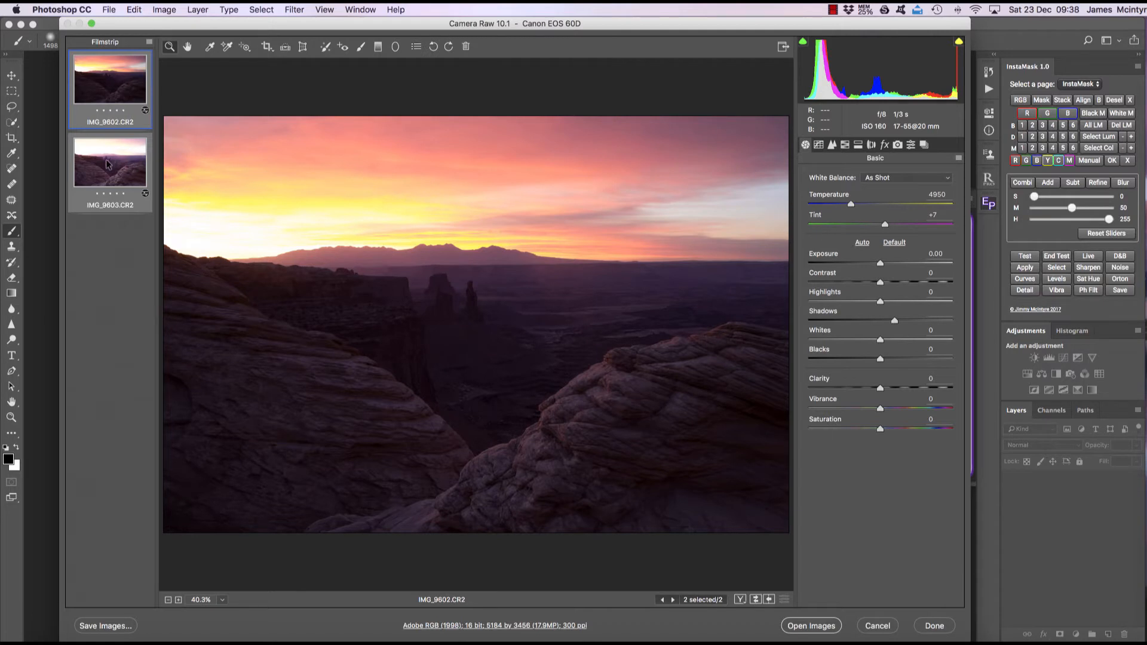
- Open the two selected raw photos IMG_9602 and IMG_9603 as separate documents and compare them
{"action": "left_click", "coordinate": [811, 625]}
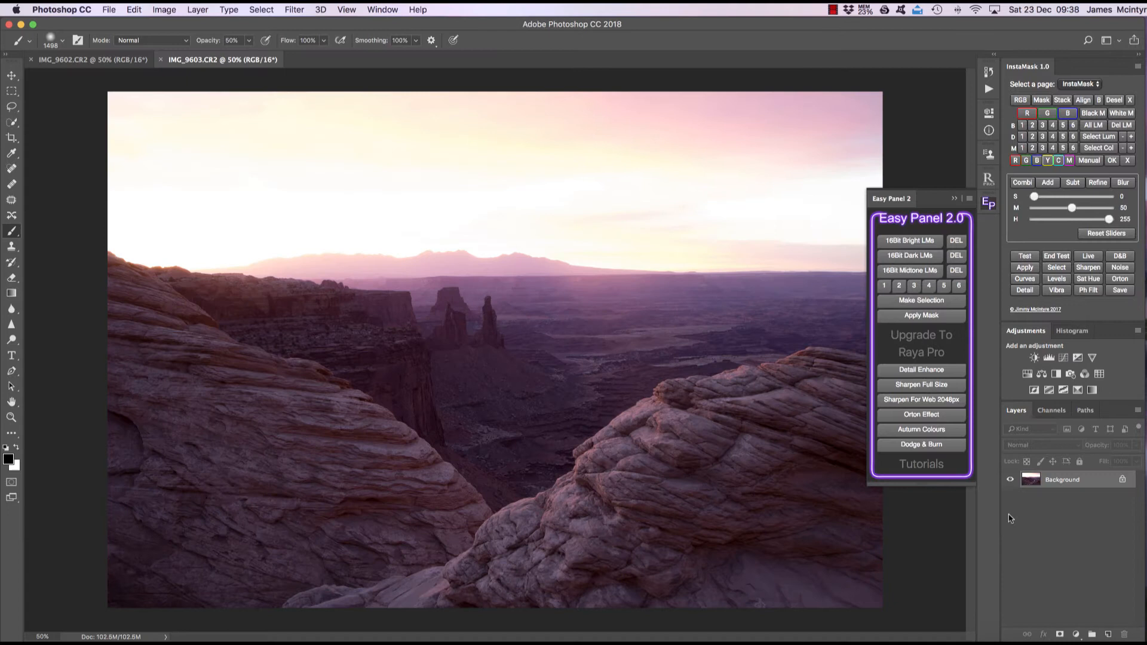
{"action": "left_click", "coordinate": [92, 60]}
{"action": "left_click", "coordinate": [203, 61]}
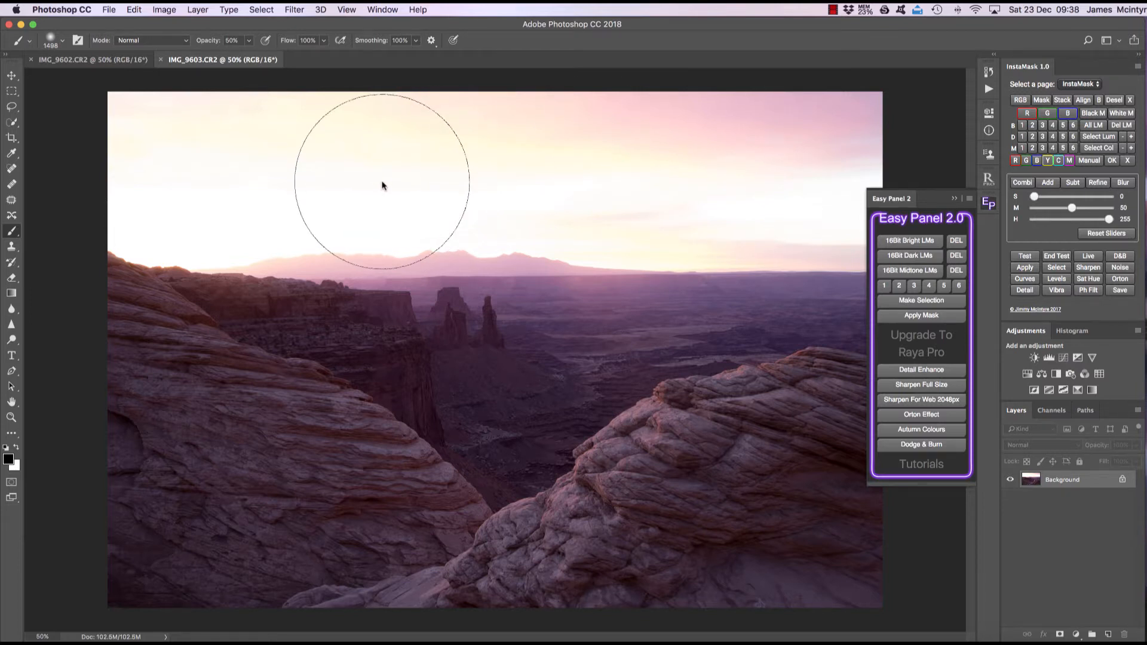
- Bring the IMG_9603 photo into the IMG_9602 document as a new layer with the Move tool, and delete that layer
{"action": "left_click", "coordinate": [952, 199]}
{"action": "left_click", "coordinate": [10, 77]}
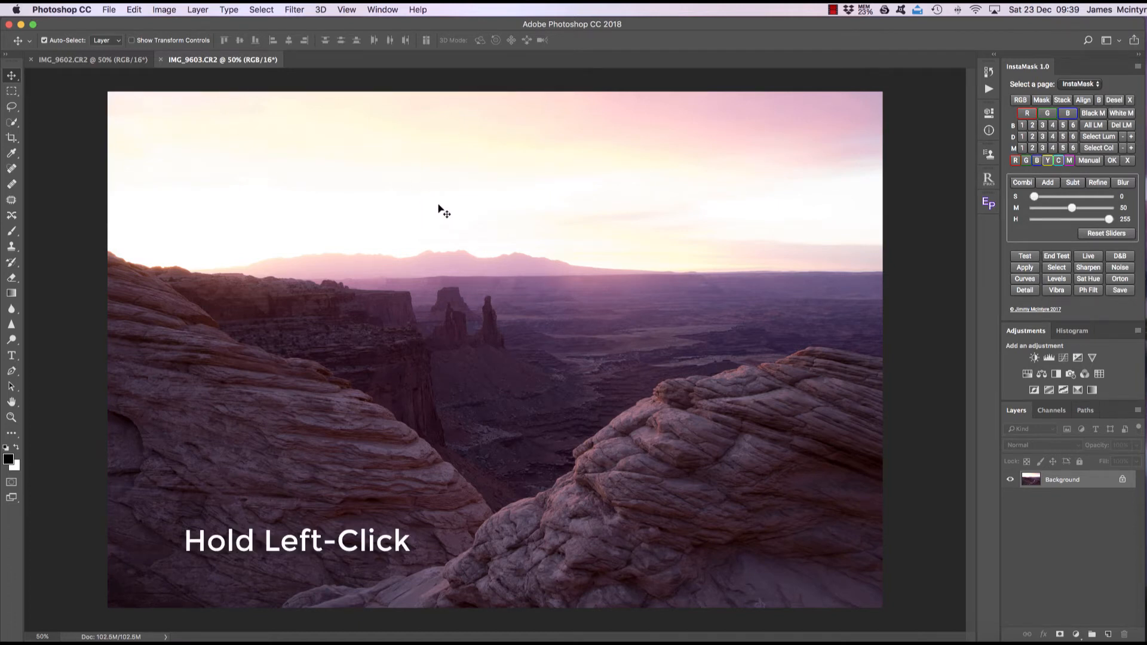
{"action": "mouse_move", "coordinate": [439, 206]}
{"action": "left_mouse_down"}
{"action": "mouse_move", "coordinate": [212, 125]}
{"action": "mouse_move", "coordinate": [76, 62]}
{"action": "left_mouse_up"}
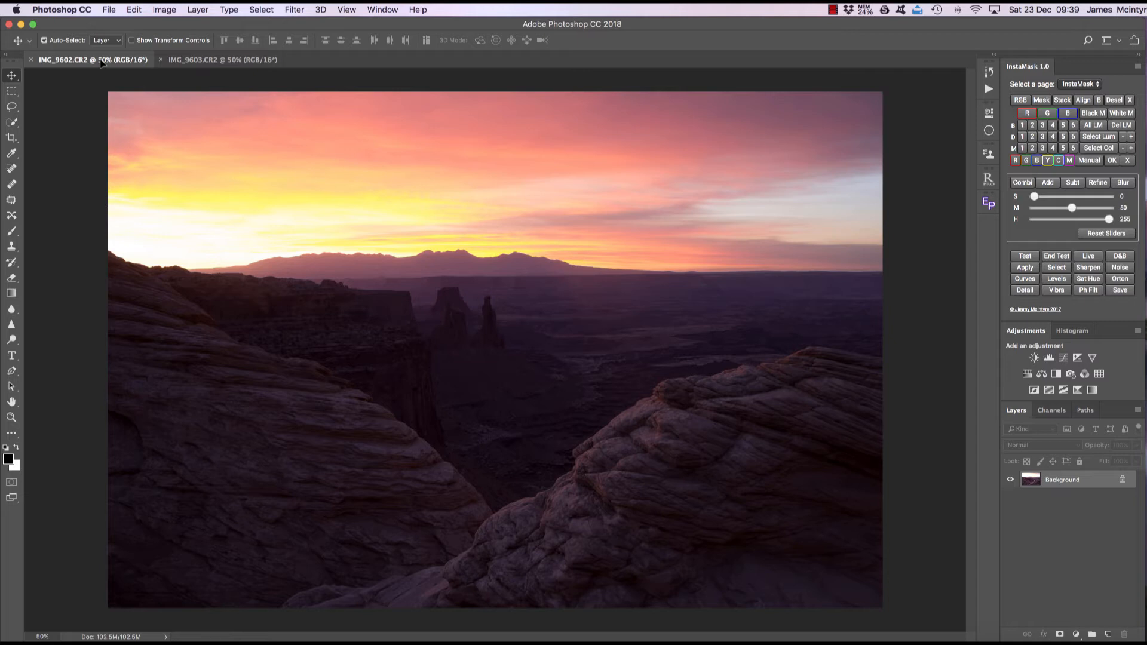
{"action": "left_click_drag", "start_coordinate": [103, 62], "coordinate": [142, 110]}
{"action": "left_click_drag", "start_coordinate": [477, 326], "coordinate": [476, 327]}
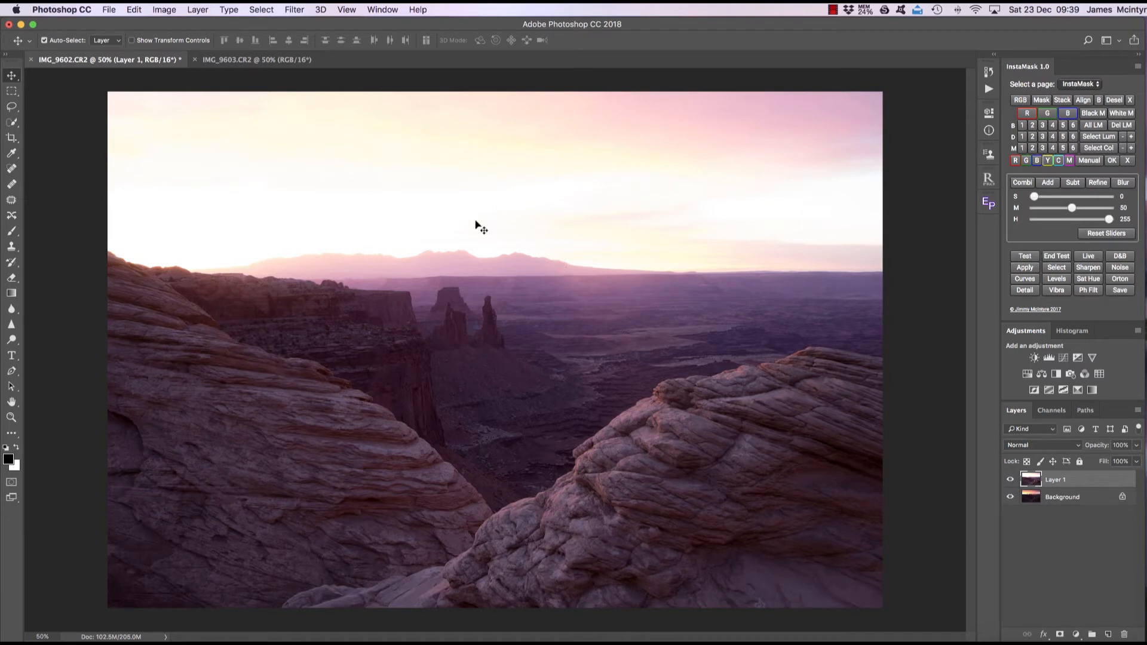
{"action": "left_click_drag", "start_coordinate": [1104, 481], "coordinate": [1123, 635]}
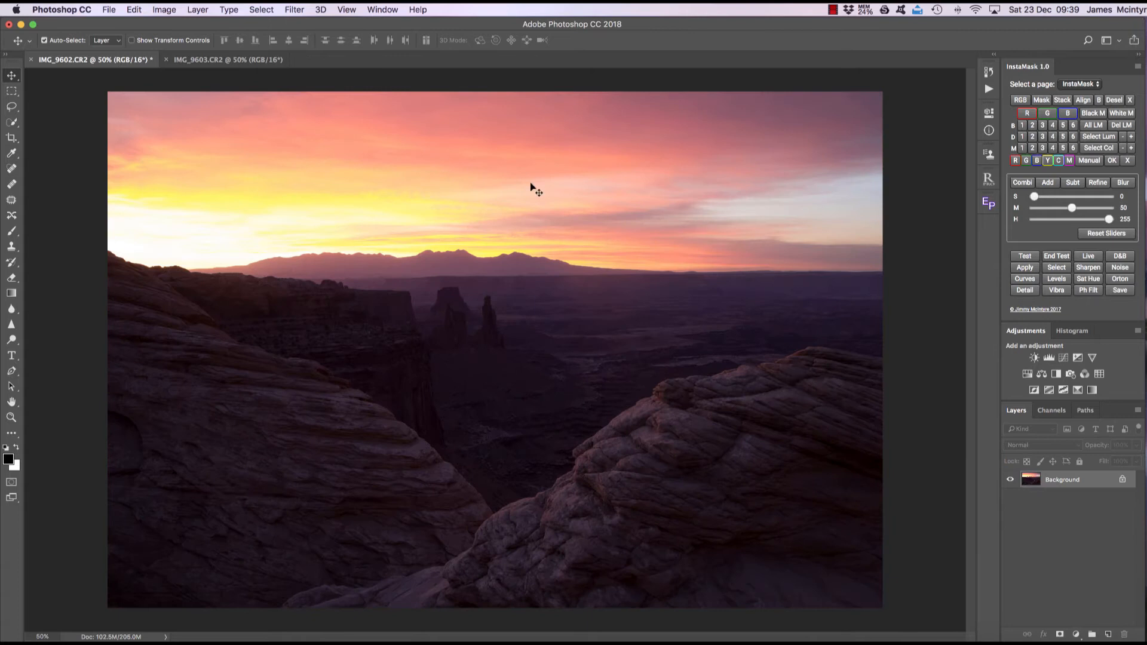
- Copy the entire IMG_9603 image and paste it into the IMG_9602 document as a new layer
{"action": "left_click", "coordinate": [199, 59]}
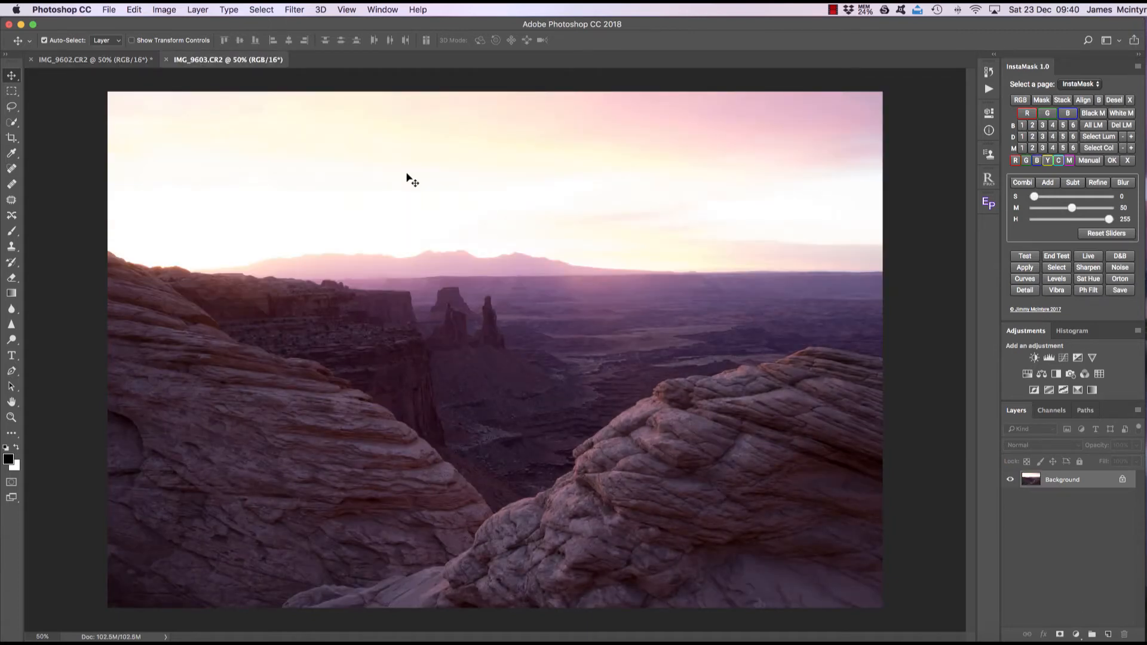
{"action": "key", "text": "super+a"}
{"action": "key", "text": "super+c"}
{"action": "key", "text": "super+c"}
{"action": "left_click", "coordinate": [91, 62]}
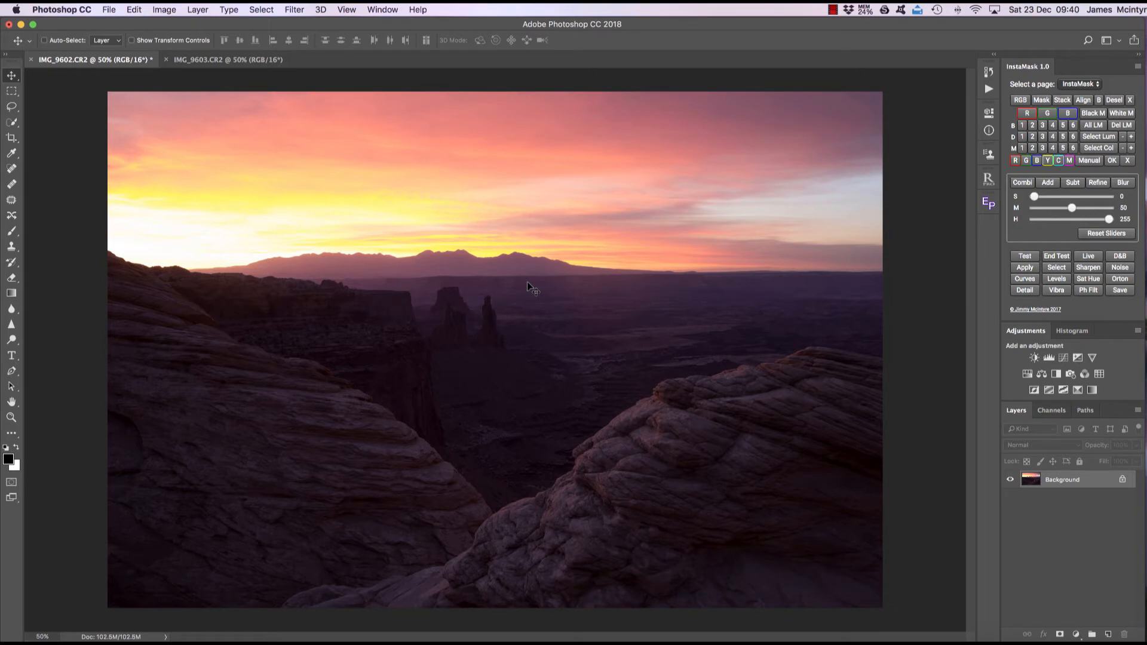
{"action": "key", "text": "super+v"}
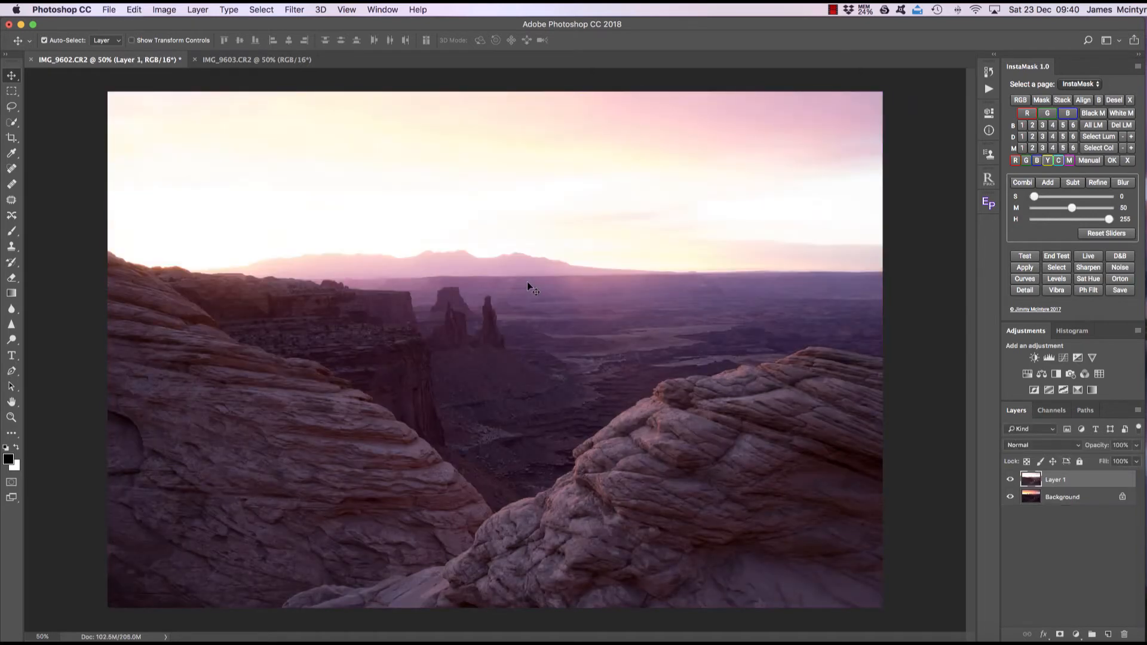
- Unlock the Background layer of IMG_9602 and close the IMG_9603 document
{"action": "left_click", "coordinate": [1122, 497]}
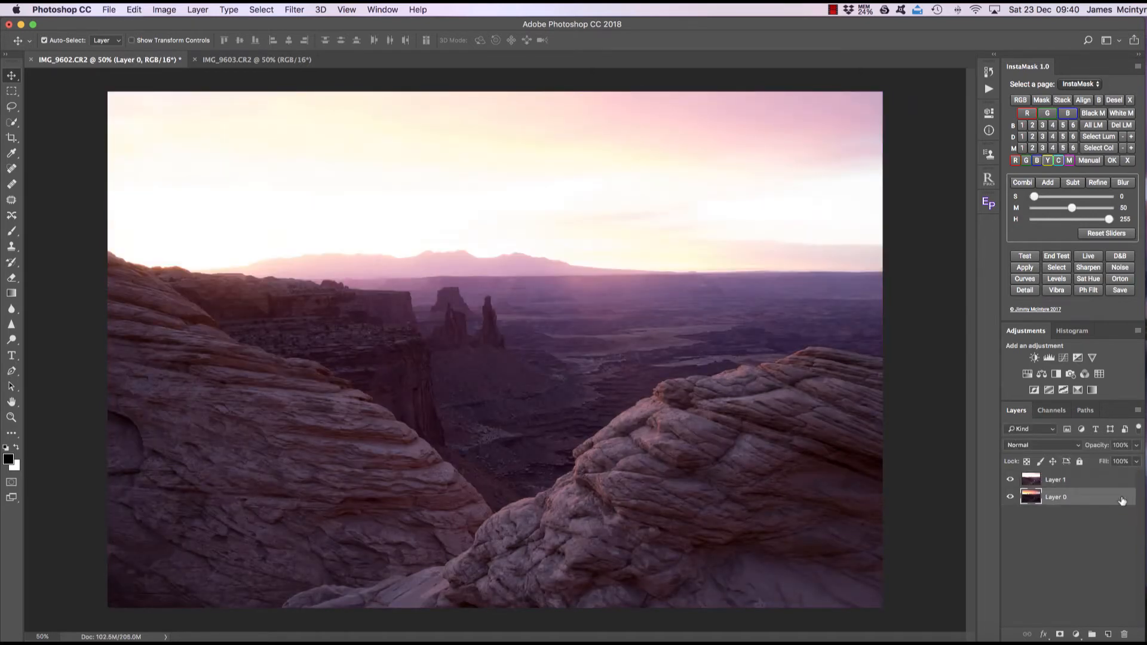
{"action": "left_click", "coordinate": [1109, 484]}
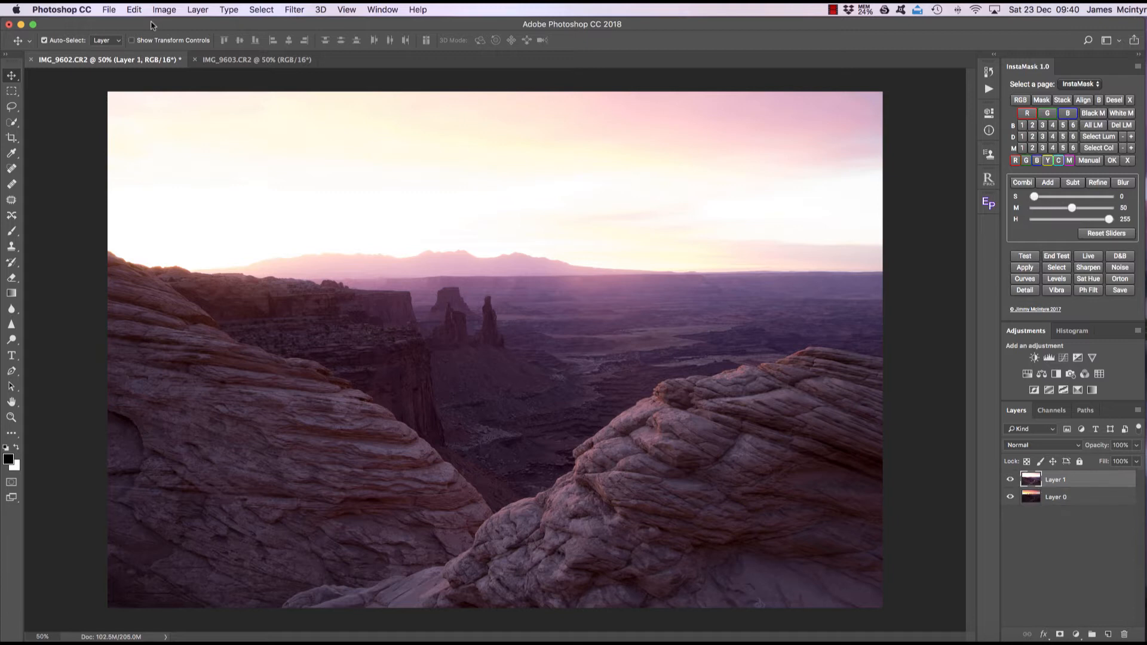
{"action": "left_click", "coordinate": [235, 60]}
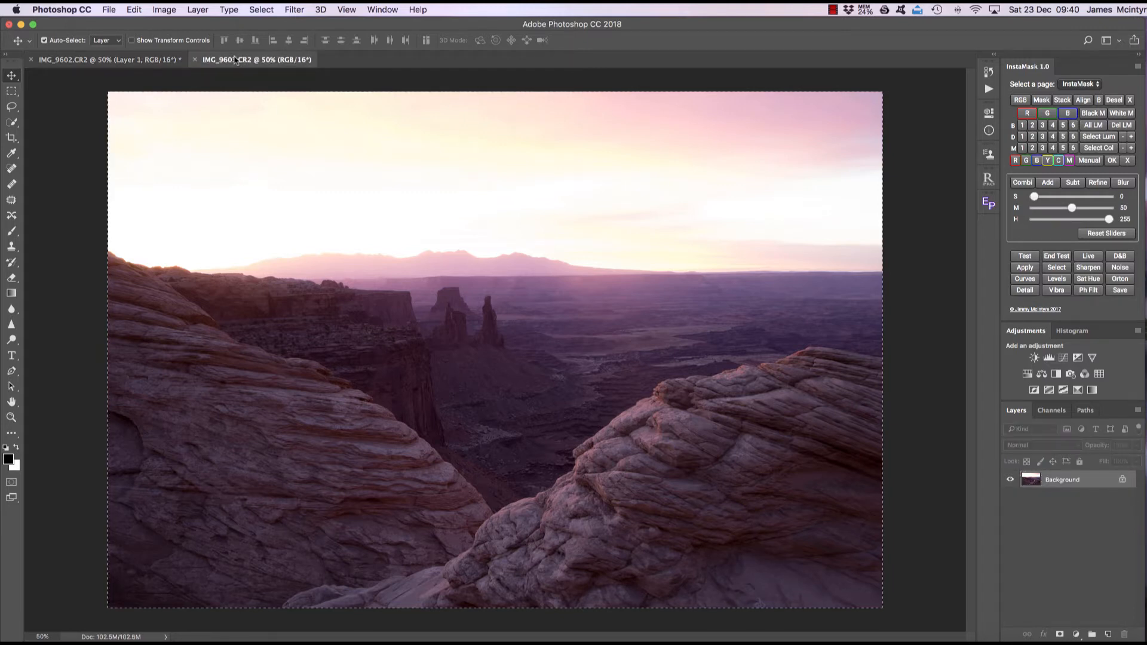
{"action": "left_click", "coordinate": [194, 60]}
{"action": "left_click", "coordinate": [569, 228]}
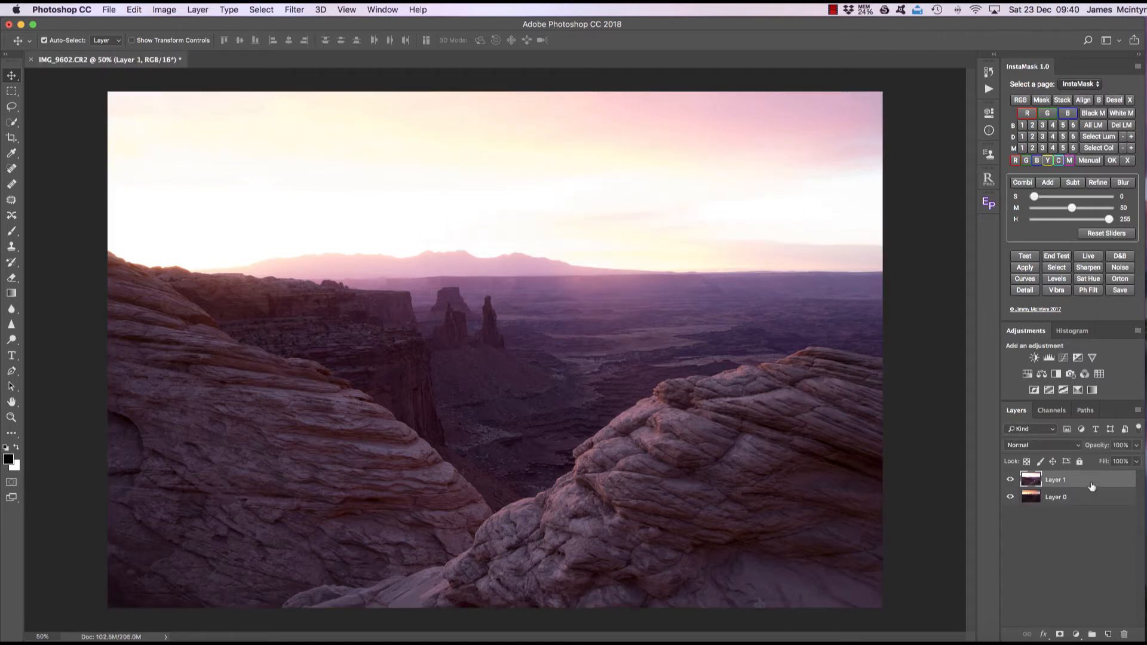
- Place the bright-exposure Layer 1 beneath the dark-exposure Layer 0 and hide Layer 0
{"action": "key", "text": "super+0"}
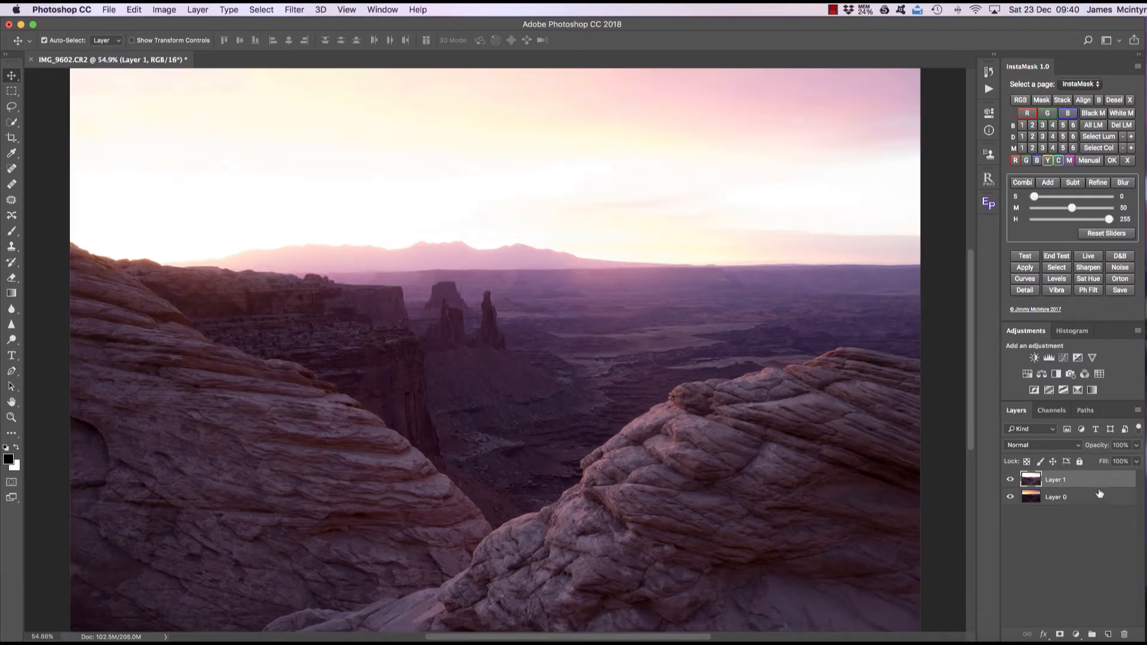
{"action": "left_click_drag", "start_coordinate": [1094, 483], "coordinate": [1095, 505]}
{"action": "left_click", "coordinate": [1079, 483]}
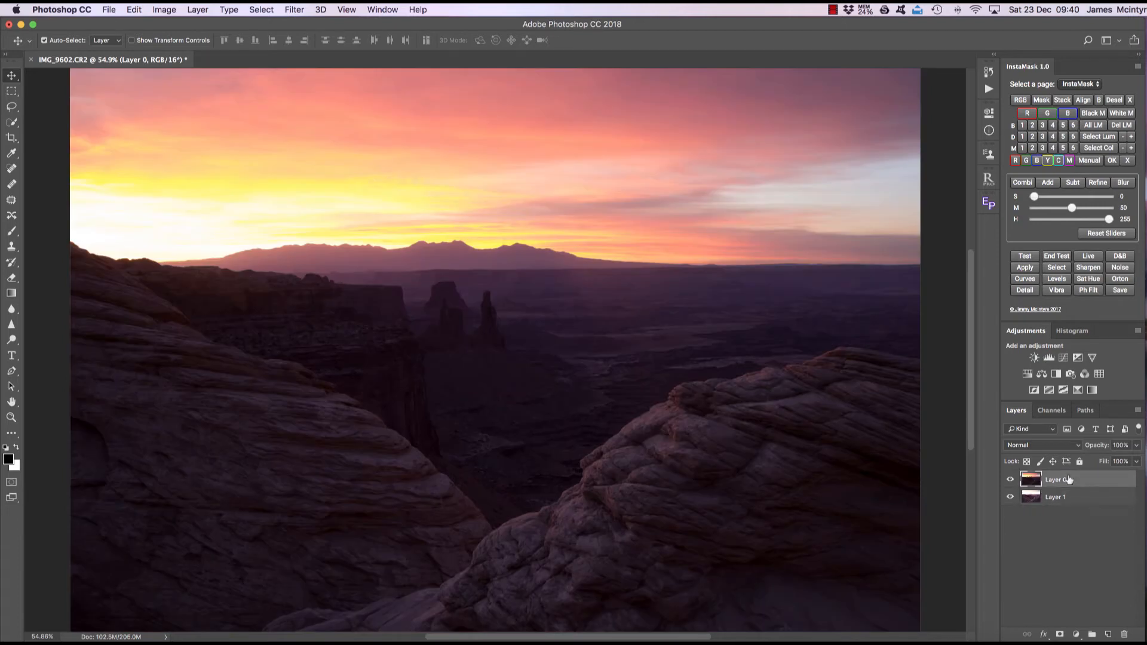
{"action": "left_click", "coordinate": [1011, 481]}
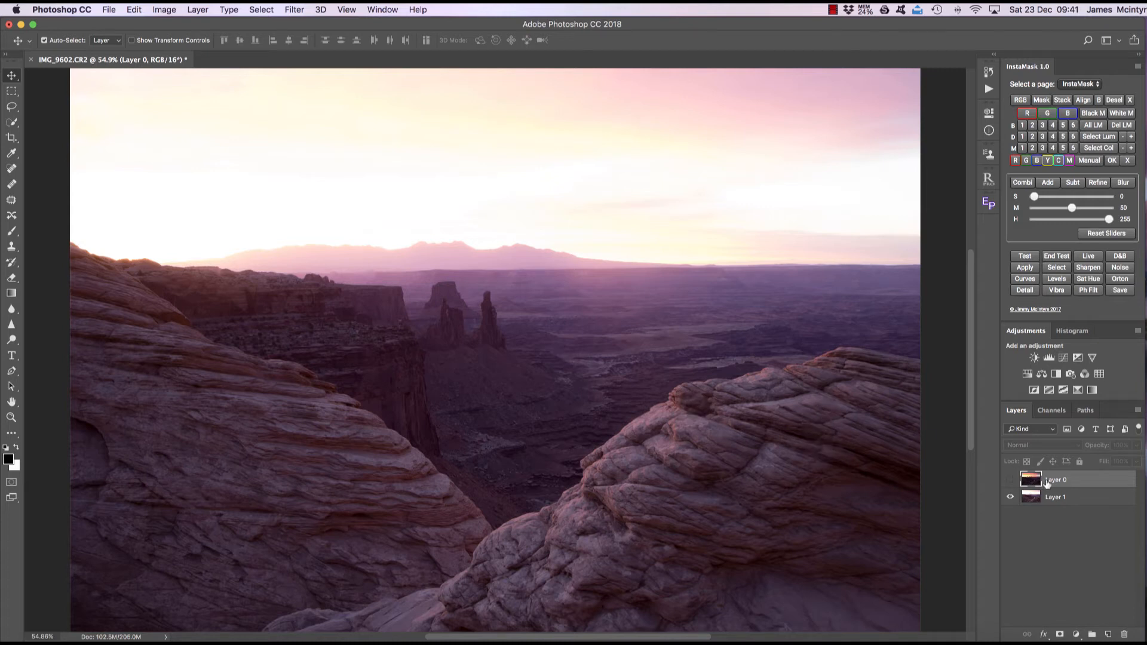
- Show Easy Panel 2, add a blank white layer mask to Layer 0 and delete that mask
{"action": "left_click", "coordinate": [989, 204]}
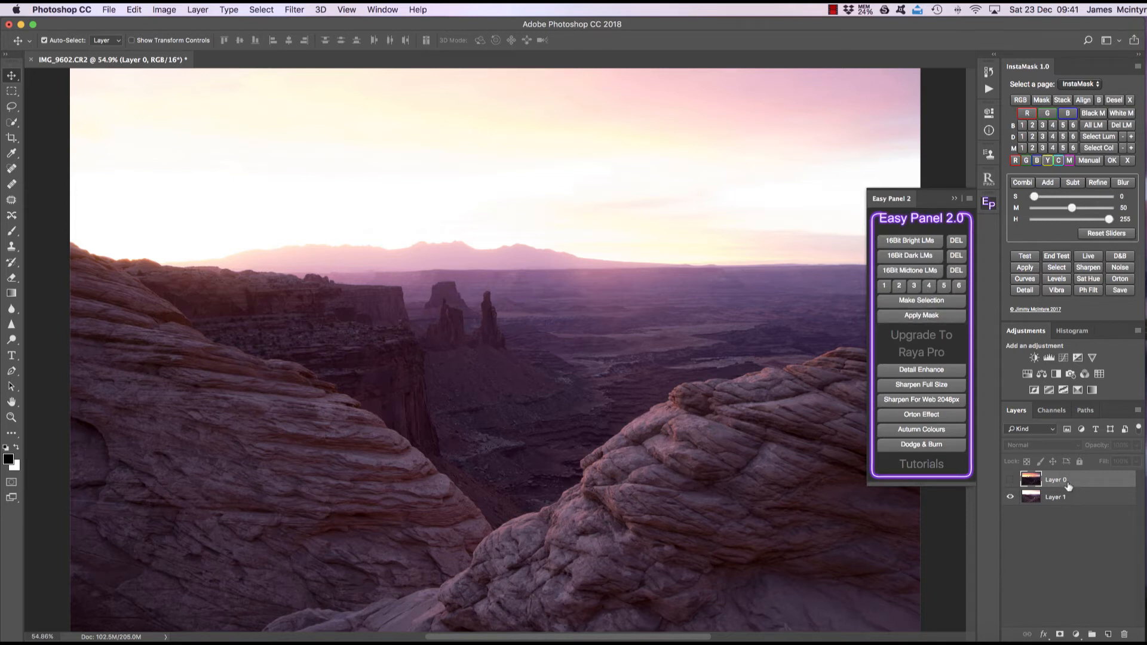
{"action": "left_click", "coordinate": [1061, 636]}
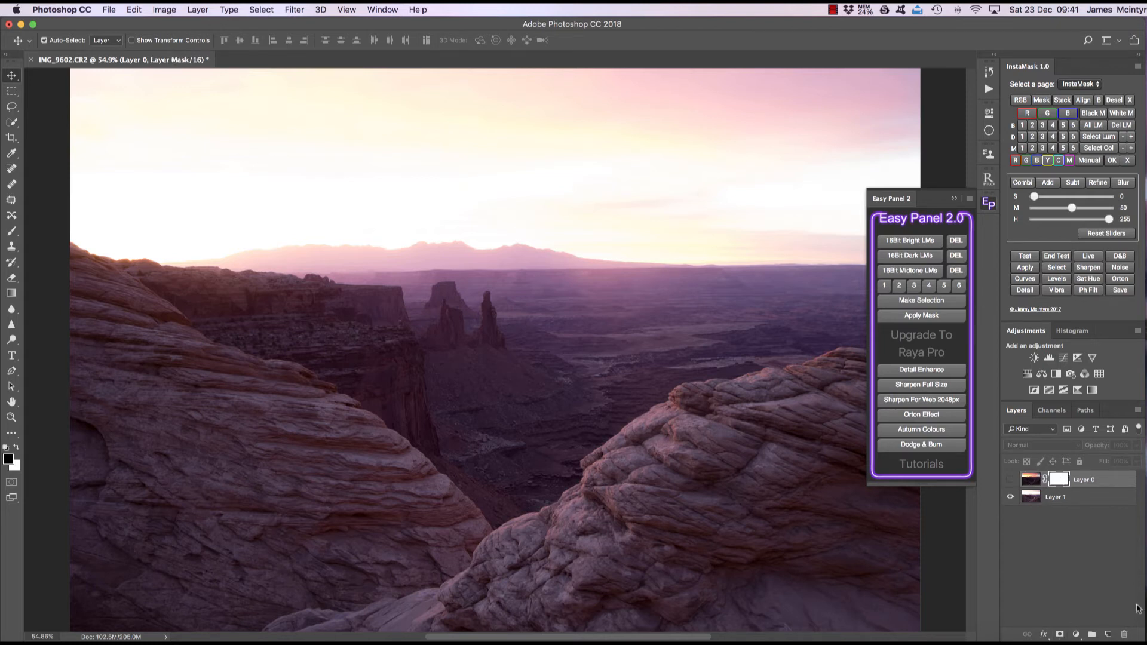
{"action": "right_click", "coordinate": [1057, 478]}
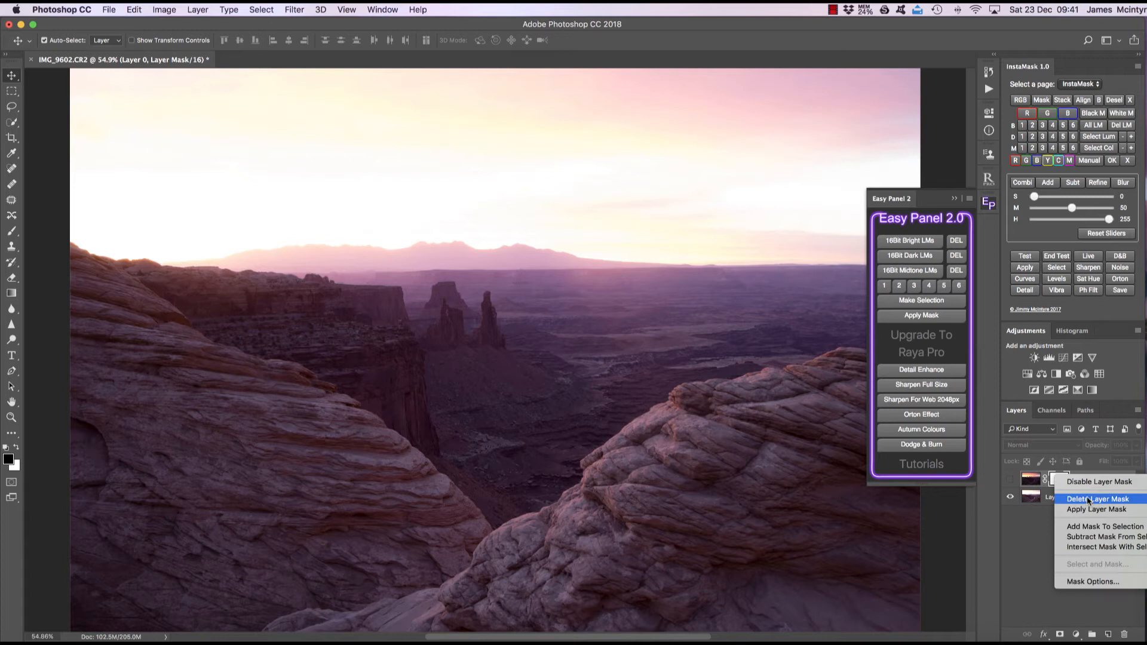
{"action": "left_click", "coordinate": [1090, 501]}
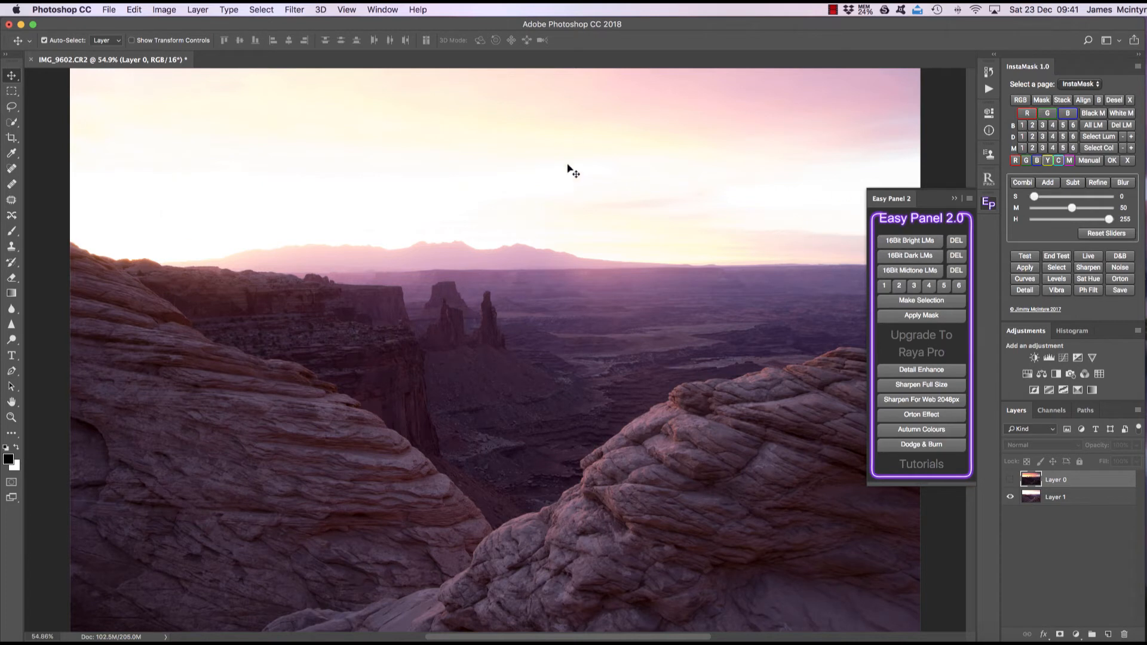
- Generate the 16Bit Bright luminosity masks with Easy Panel 2 and preview masks 1 through 4
{"action": "left_click", "coordinate": [891, 242]}
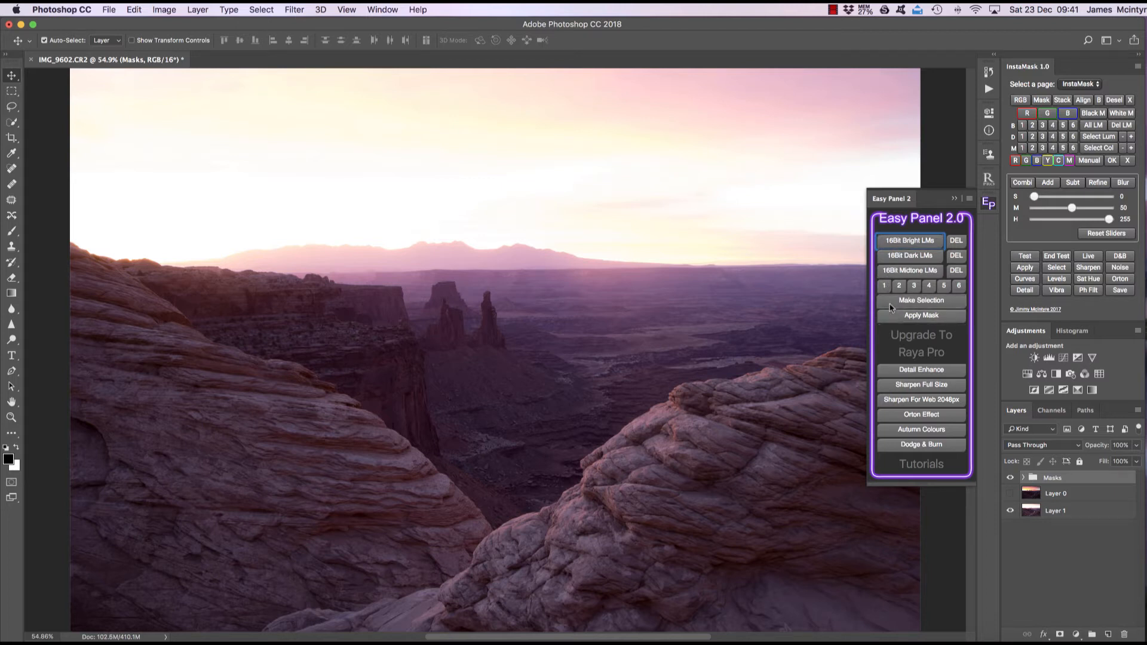
{"action": "left_click", "coordinate": [884, 287]}
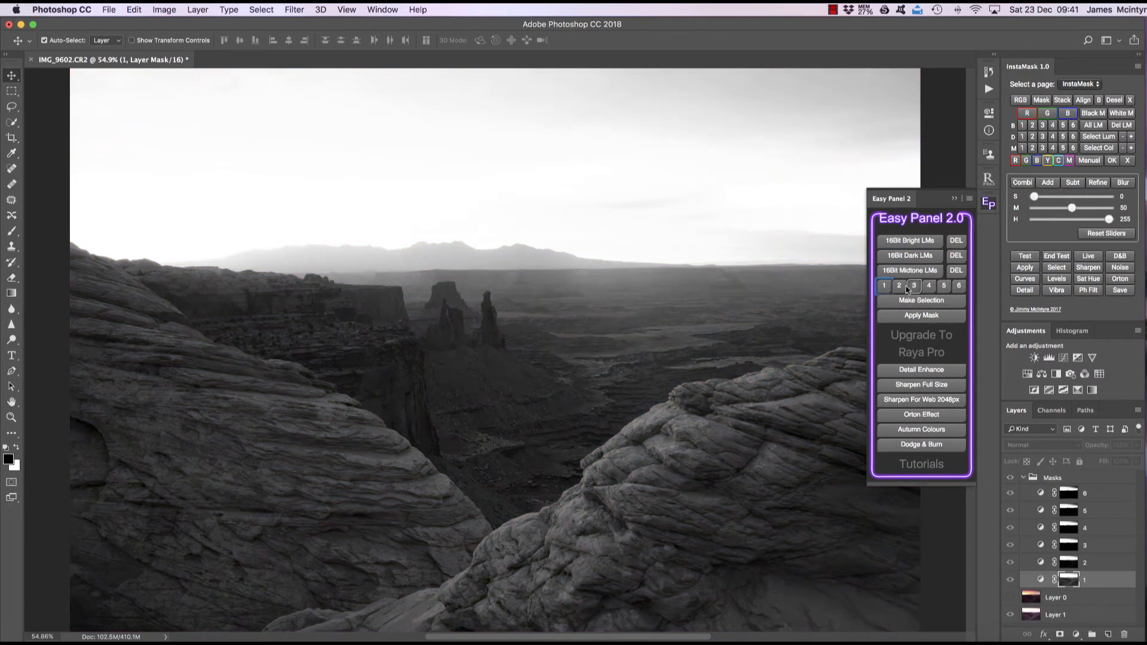
{"action": "left_click", "coordinate": [899, 286]}
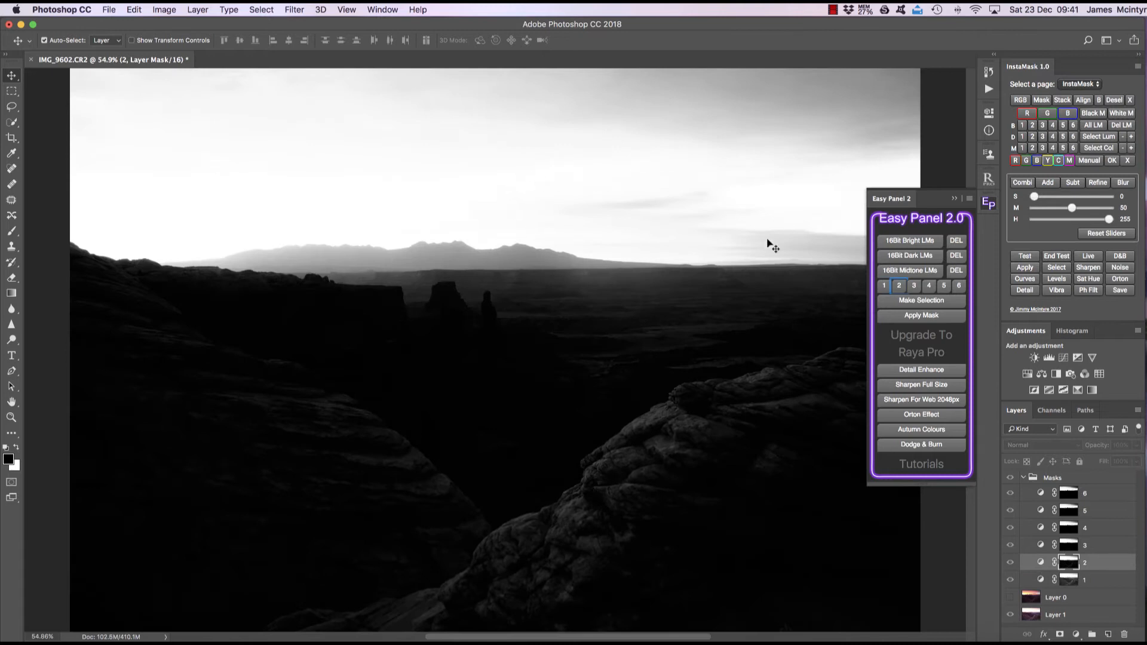
{"action": "left_click", "coordinate": [914, 286]}
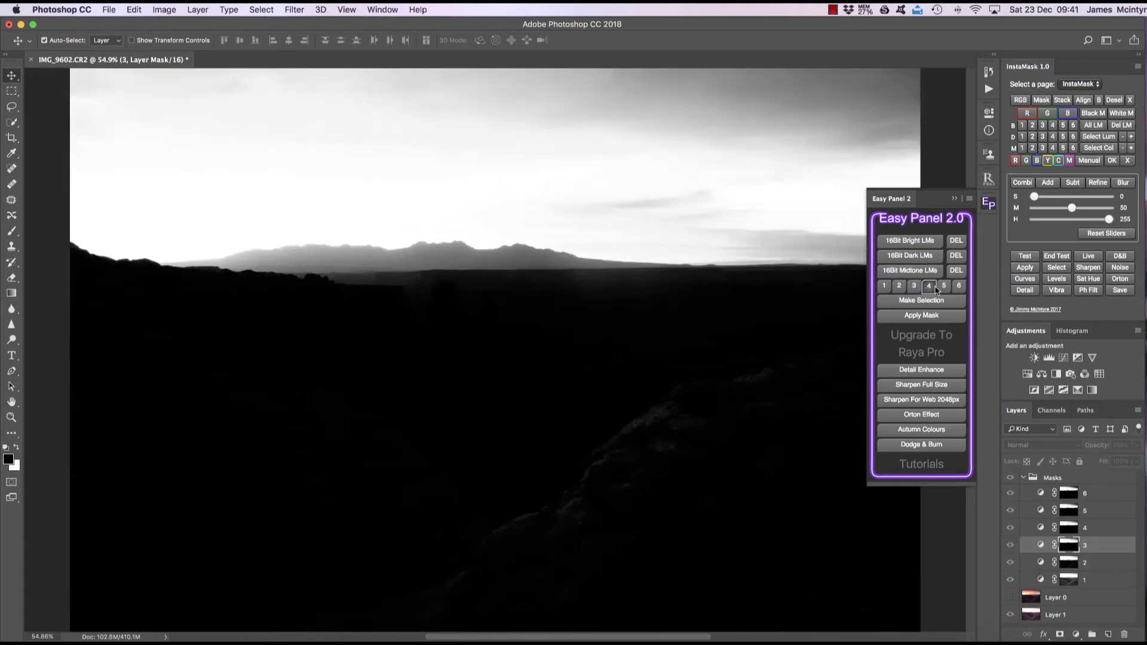
{"action": "left_click", "coordinate": [928, 285]}
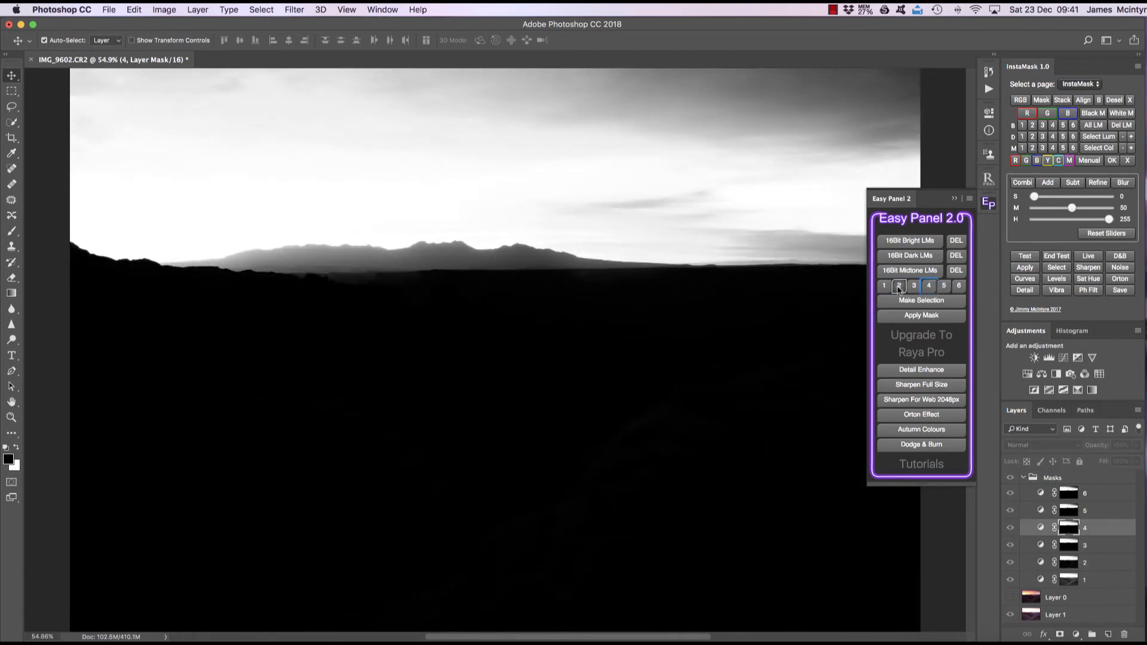
- Compare bright masks 1 and 2, apply mask 2 to Layer 0 and make the layer visible
{"action": "left_click", "coordinate": [898, 286]}
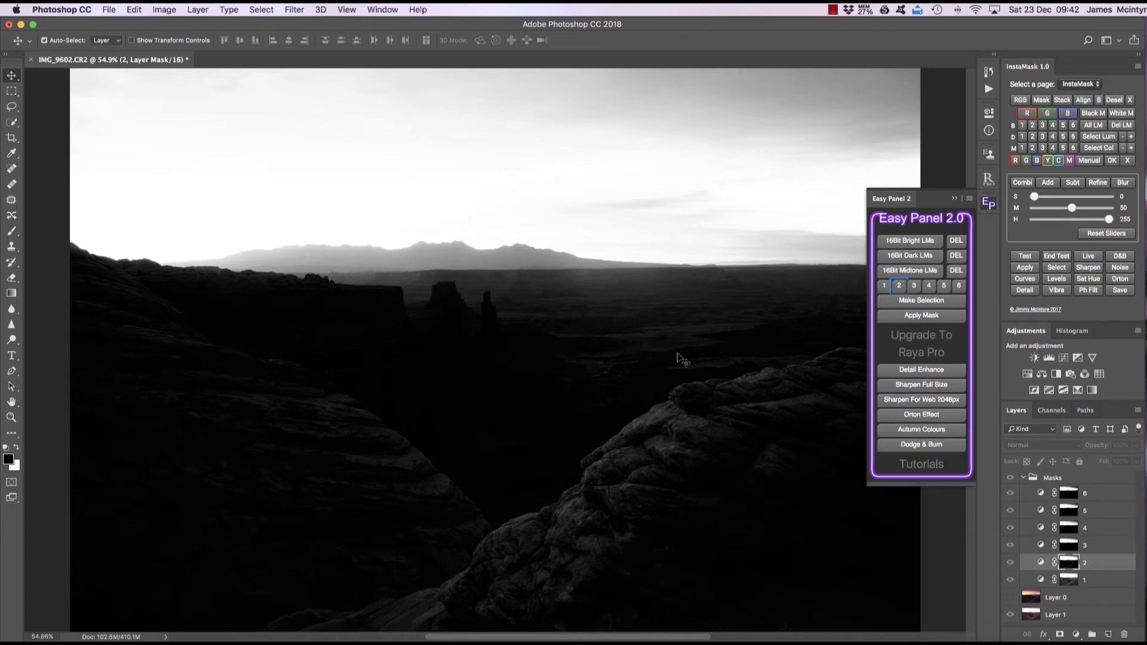
{"action": "left_click", "coordinate": [884, 286]}
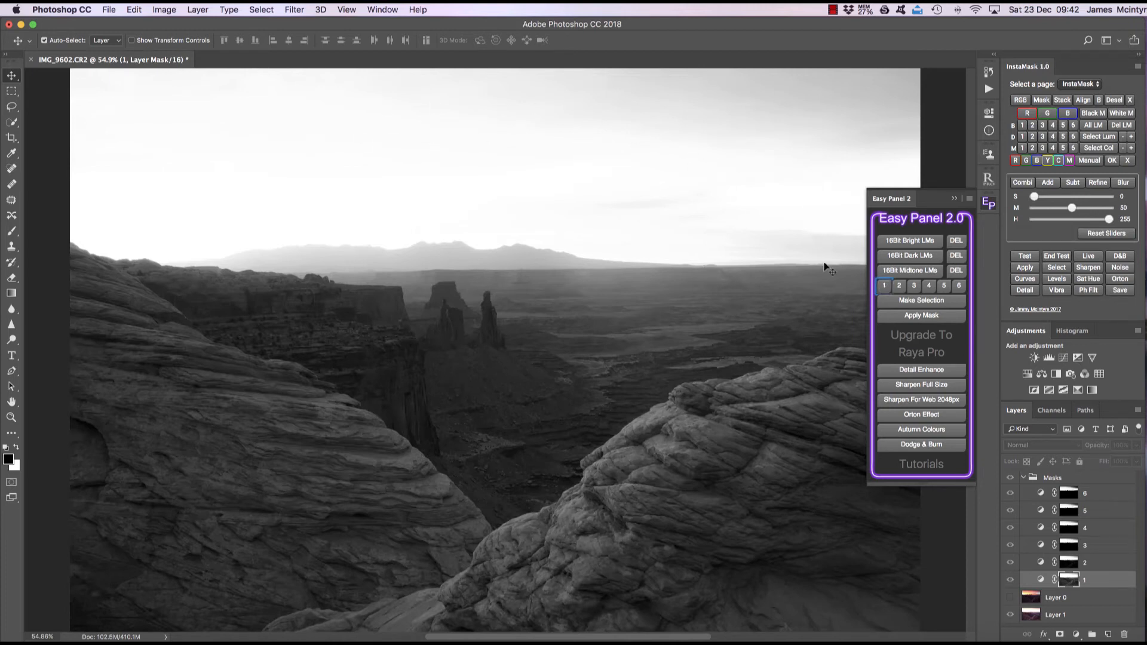
{"action": "left_click", "coordinate": [899, 286]}
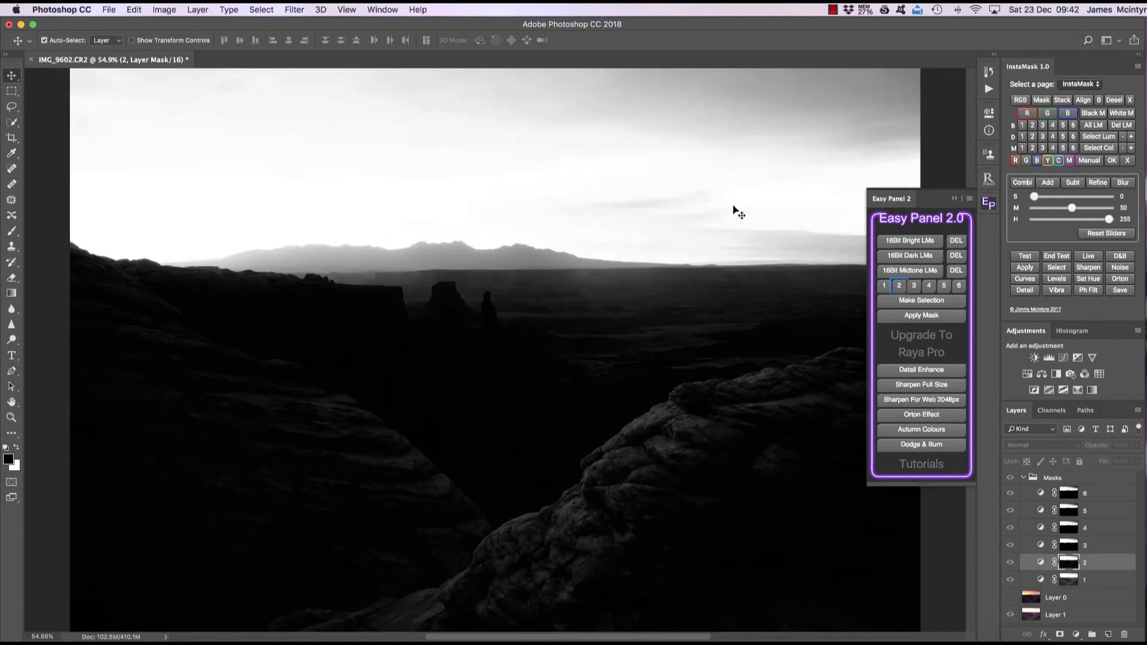
{"action": "left_click", "coordinate": [936, 318]}
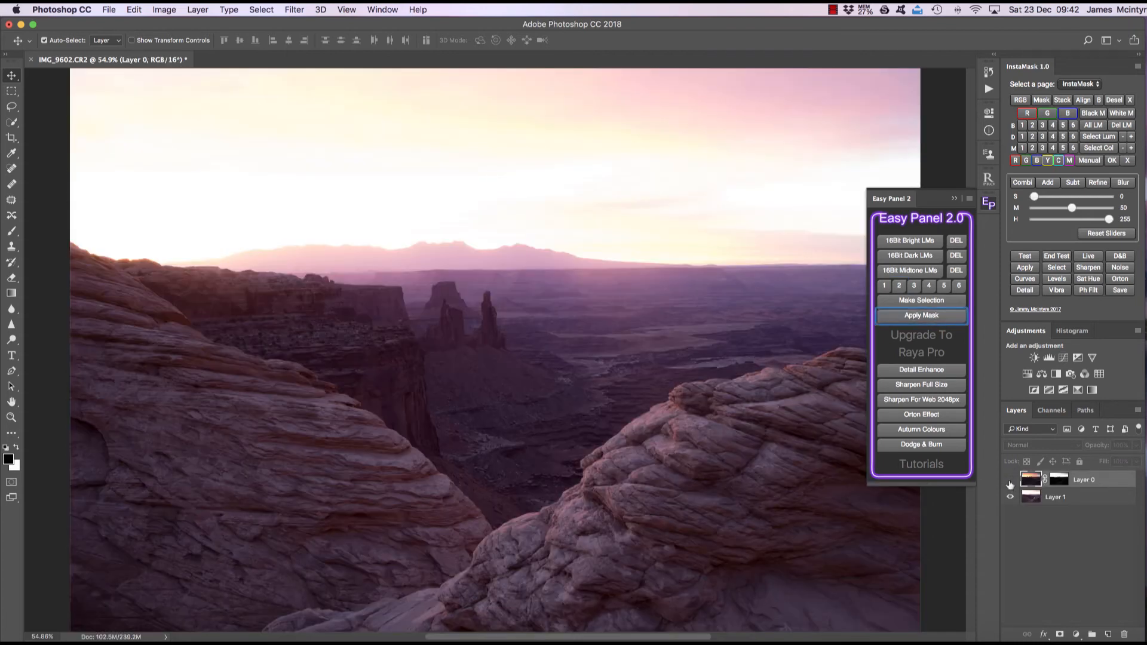
{"action": "left_click", "coordinate": [1009, 481]}
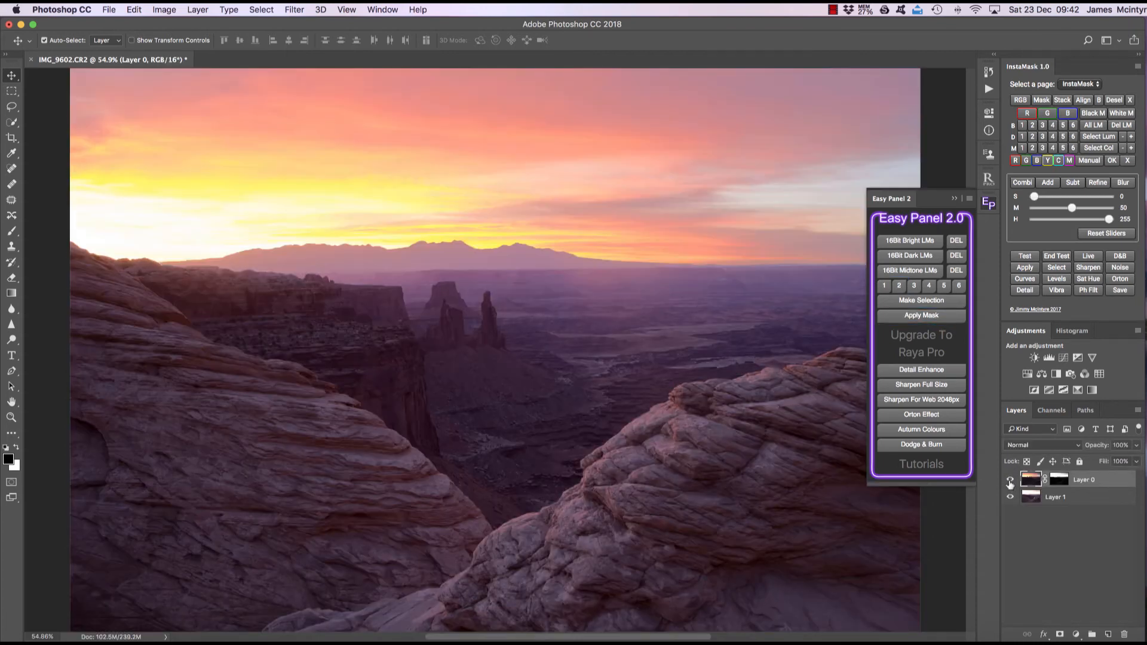
{"action": "left_click", "coordinate": [952, 198]}
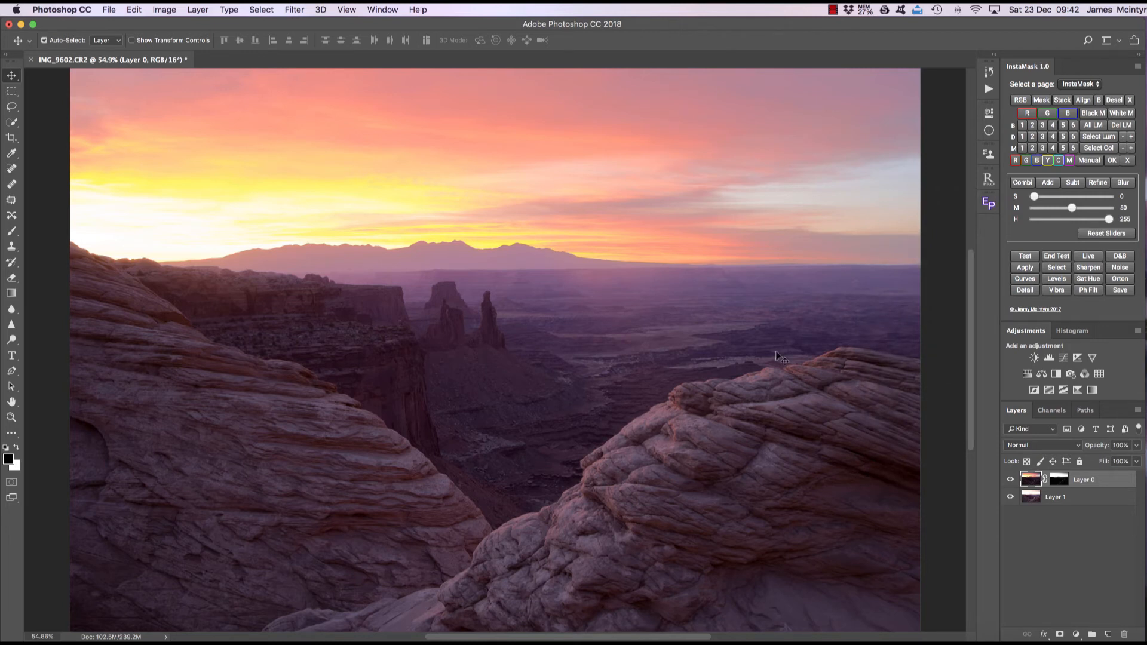
- Toggle the visibility of the masked Layer 0 to compare the image with and without the sky blend
{"action": "left_click", "coordinate": [1009, 479]}
{"action": "left_click", "coordinate": [1009, 479]}
{"action": "left_click", "coordinate": [1009, 479]}
{"action": "left_click", "coordinate": [1009, 479]}
{"action": "left_click", "coordinate": [1009, 479]}
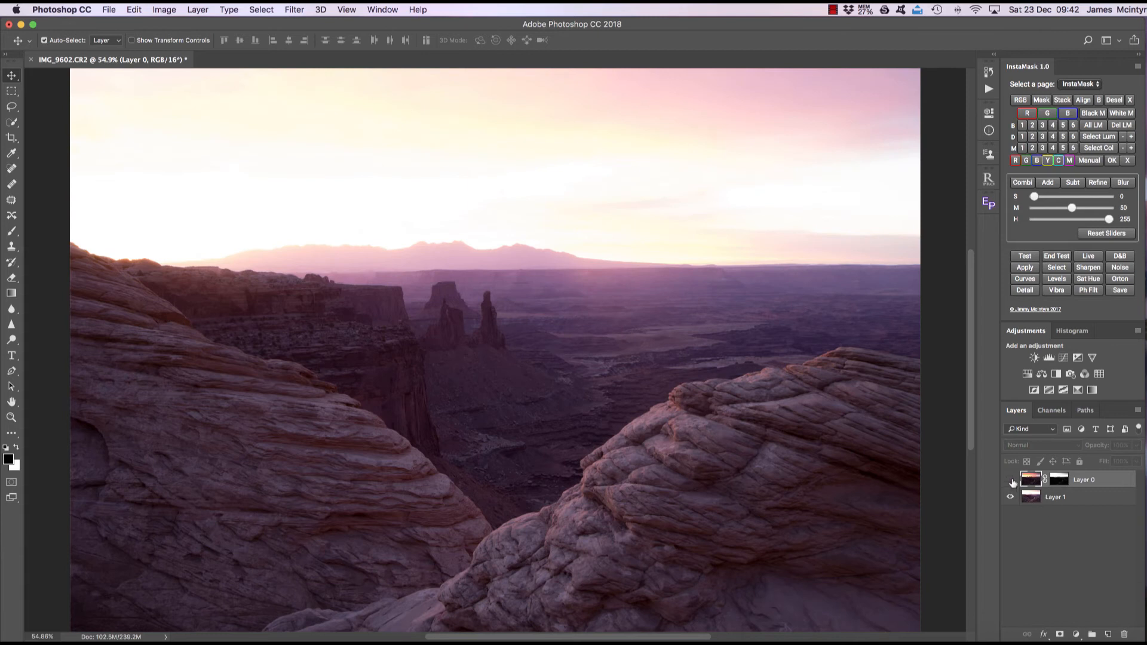
{"action": "left_click", "coordinate": [1011, 481]}
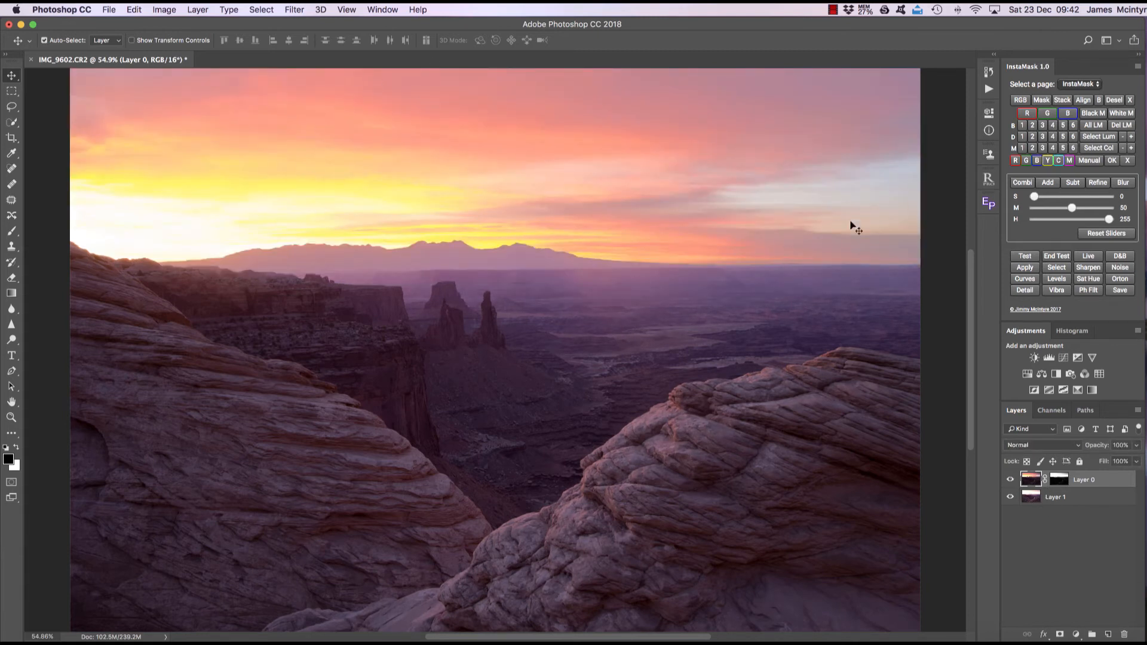
- Delete the luminosity mask from Layer 0 without applying it to the layer
{"action": "left_click_drag", "start_coordinate": [1059, 479], "coordinate": [1122, 633]}
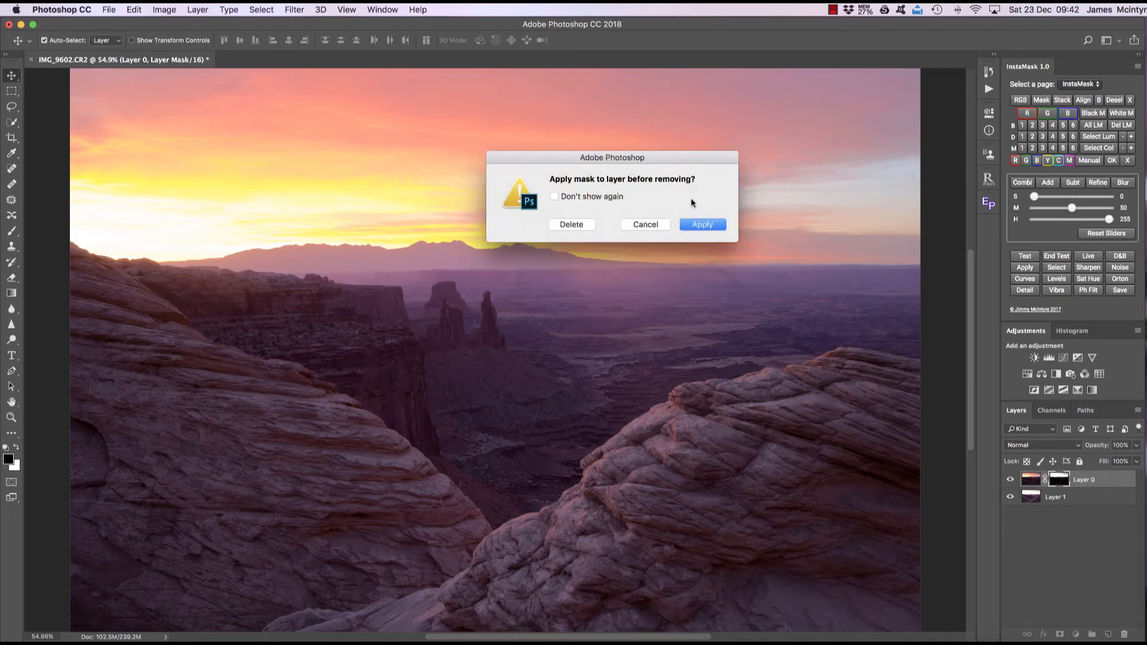
{"action": "left_click", "coordinate": [571, 224]}
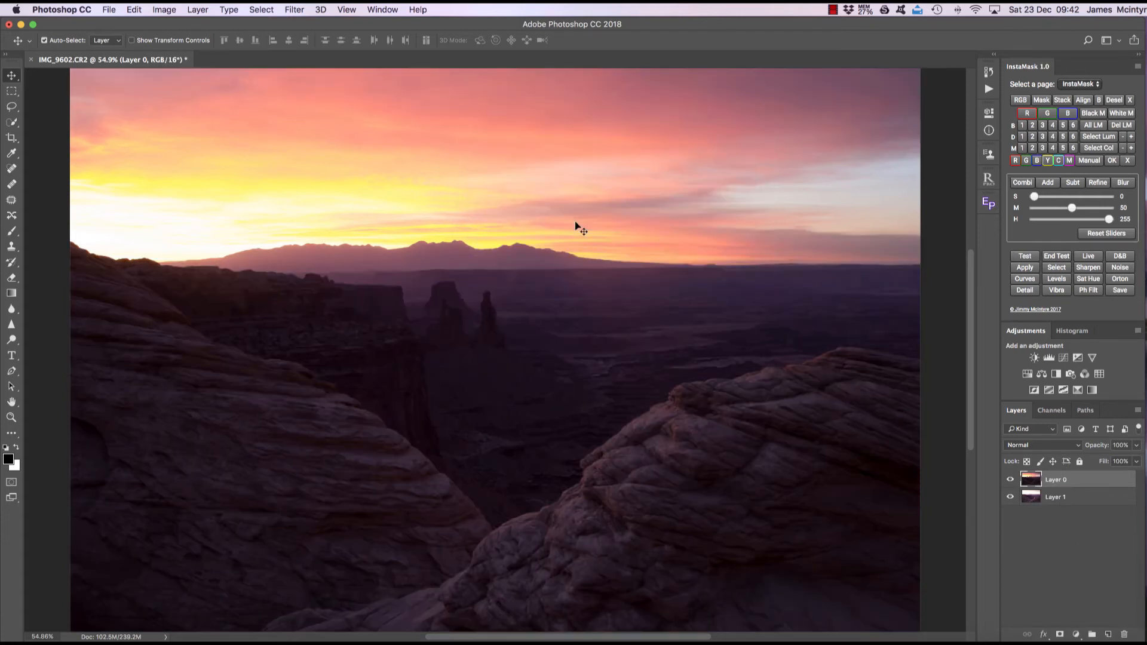
- Hide Layer 0, generate the 16Bit Bright masks, apply bright mask 2 to Layer 0 and make the layer visible again
{"action": "left_click", "coordinate": [1010, 480]}
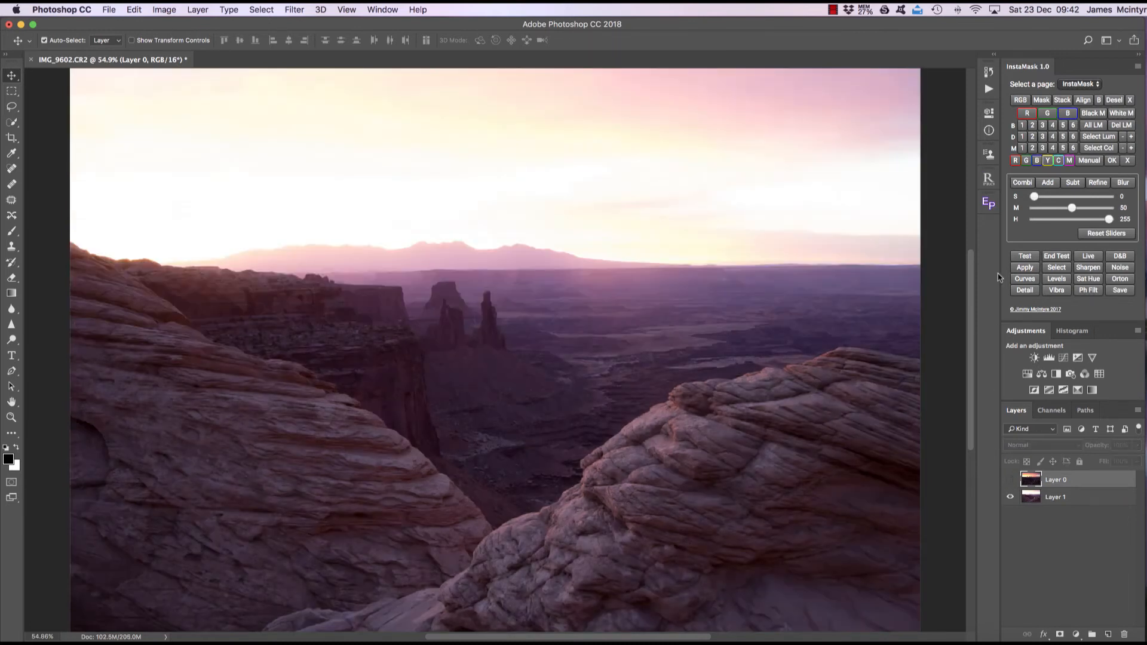
{"action": "left_click", "coordinate": [989, 203]}
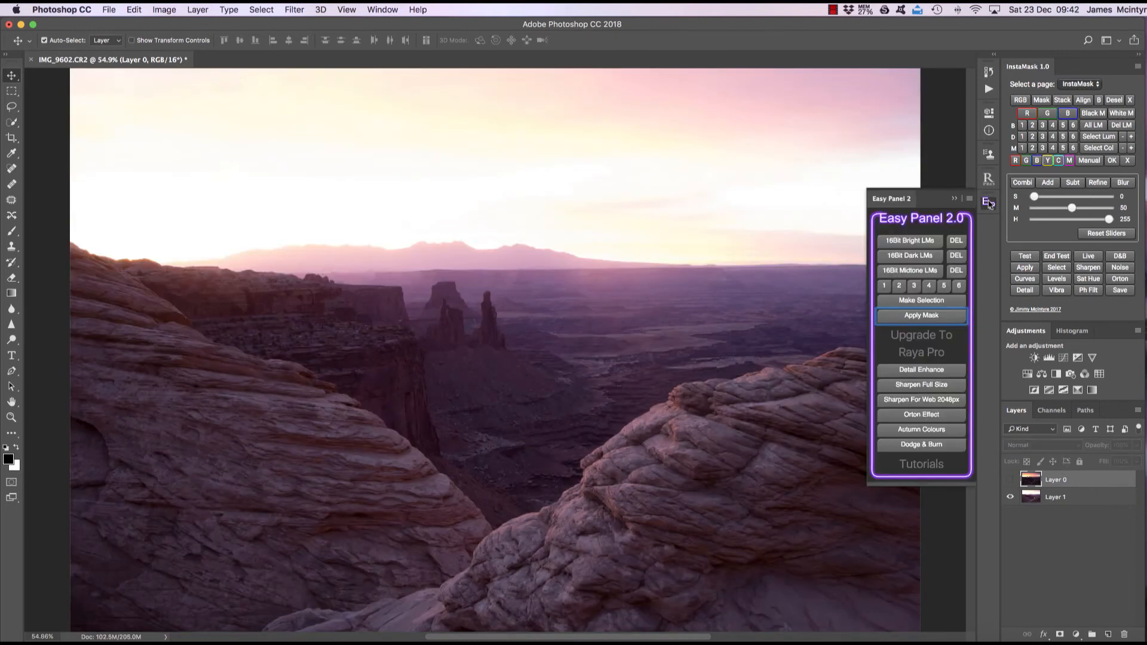
{"action": "left_click", "coordinate": [911, 241]}
{"action": "left_click", "coordinate": [884, 286]}
{"action": "left_click", "coordinate": [899, 286]}
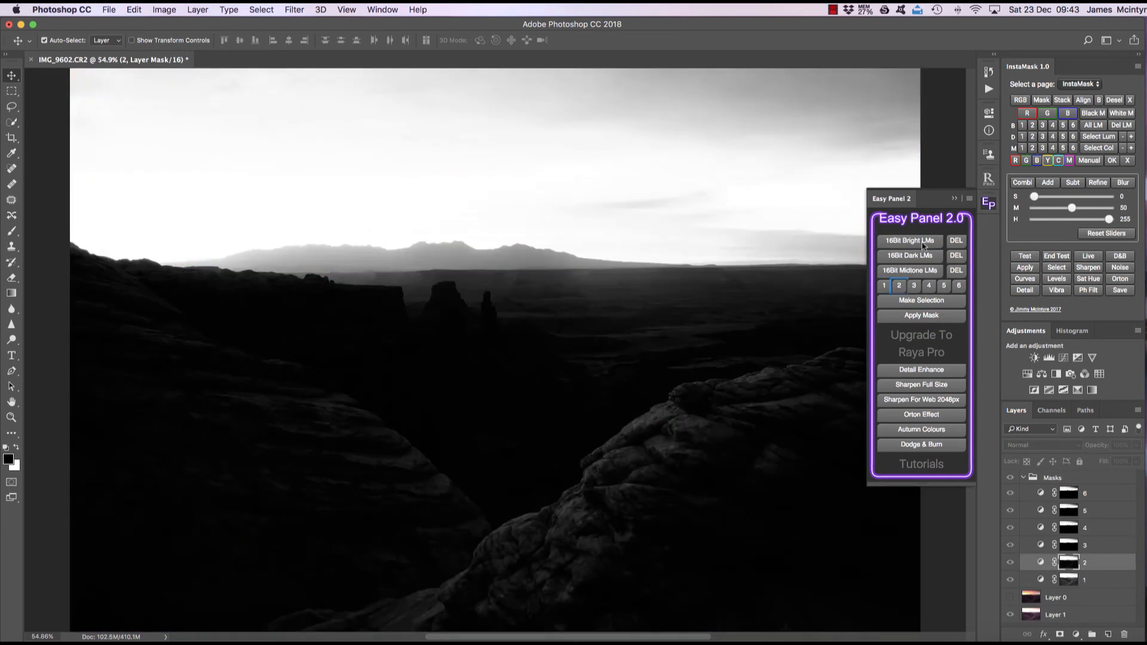
{"action": "left_click", "coordinate": [929, 318]}
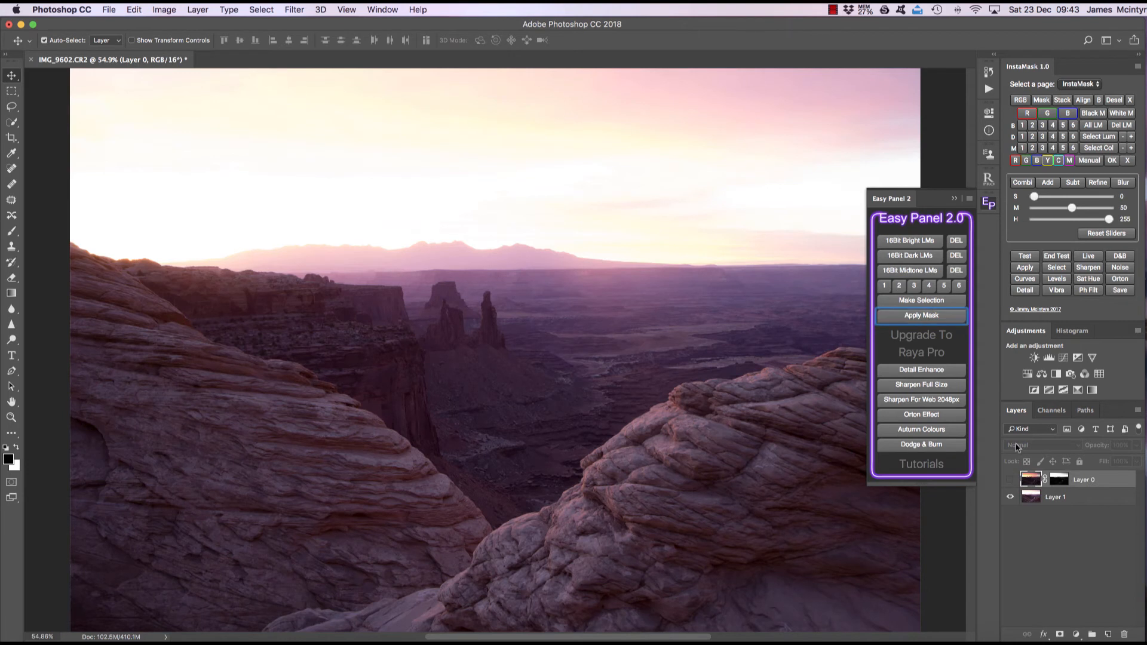
{"action": "left_click", "coordinate": [954, 198]}
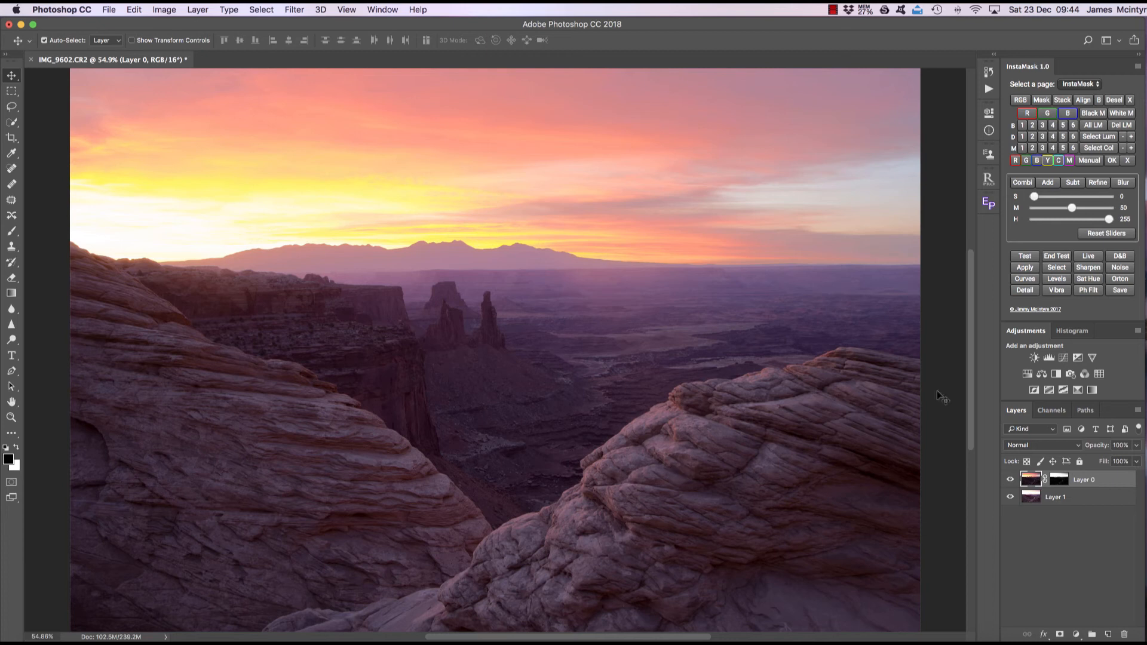
- Add a Curves adjustment with a gentle S-curve of raised highlights and lowered shadows, and delete its default layer mask
{"action": "left_click", "coordinate": [1064, 358]}
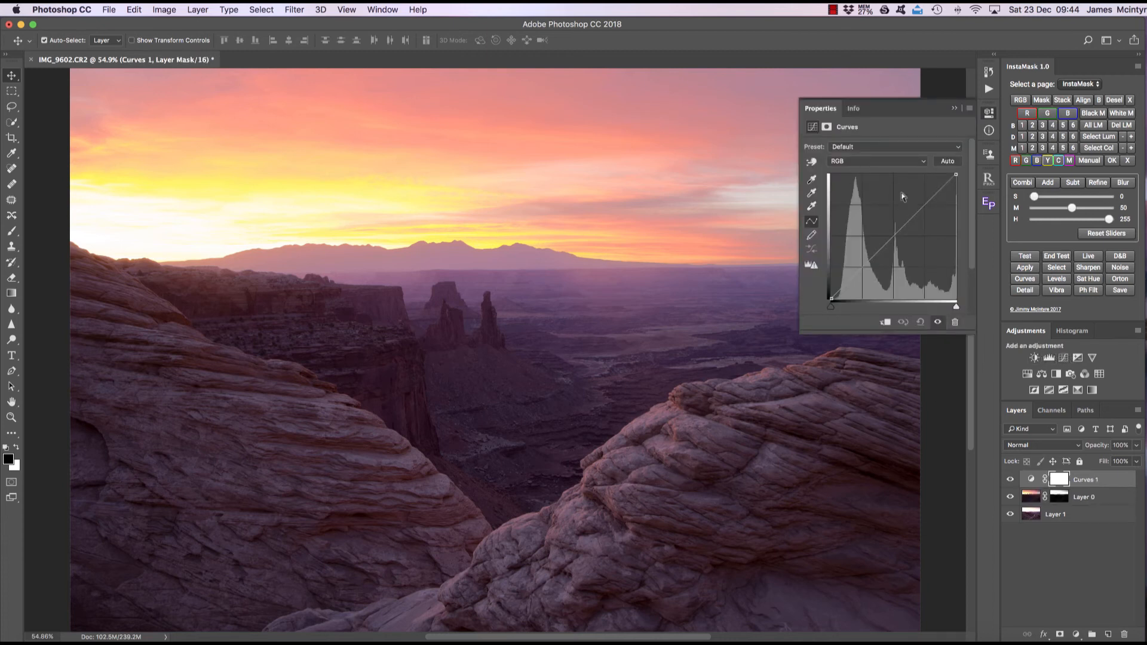
{"action": "left_click_drag", "start_coordinate": [925, 204], "coordinate": [926, 199]}
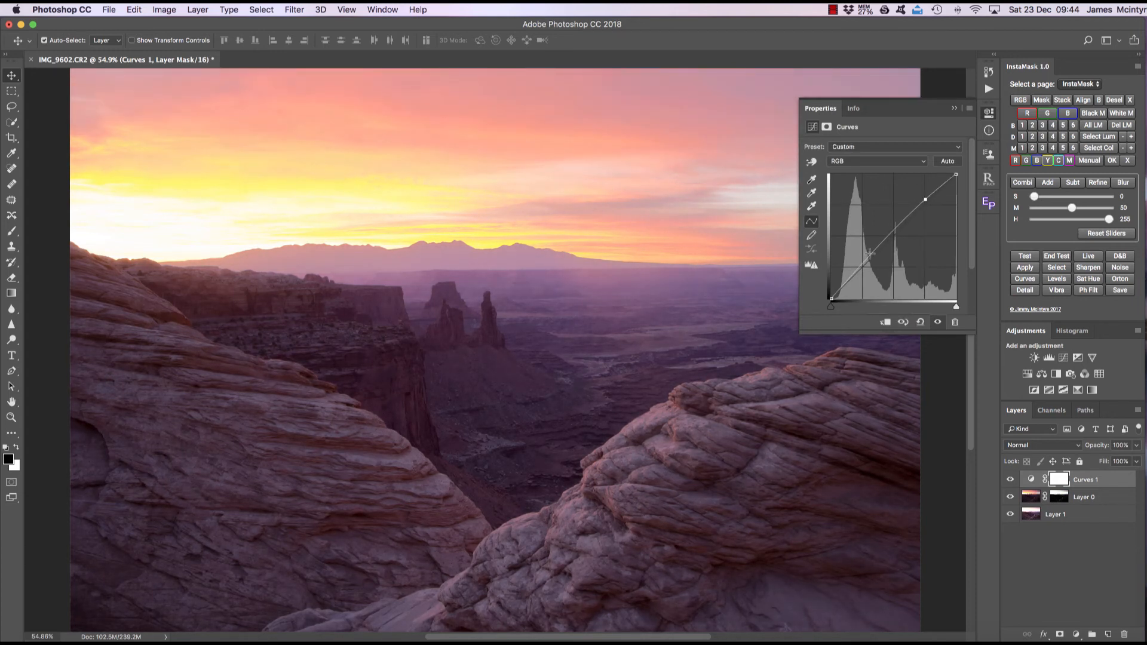
{"action": "left_click_drag", "start_coordinate": [859, 265], "coordinate": [859, 272]}
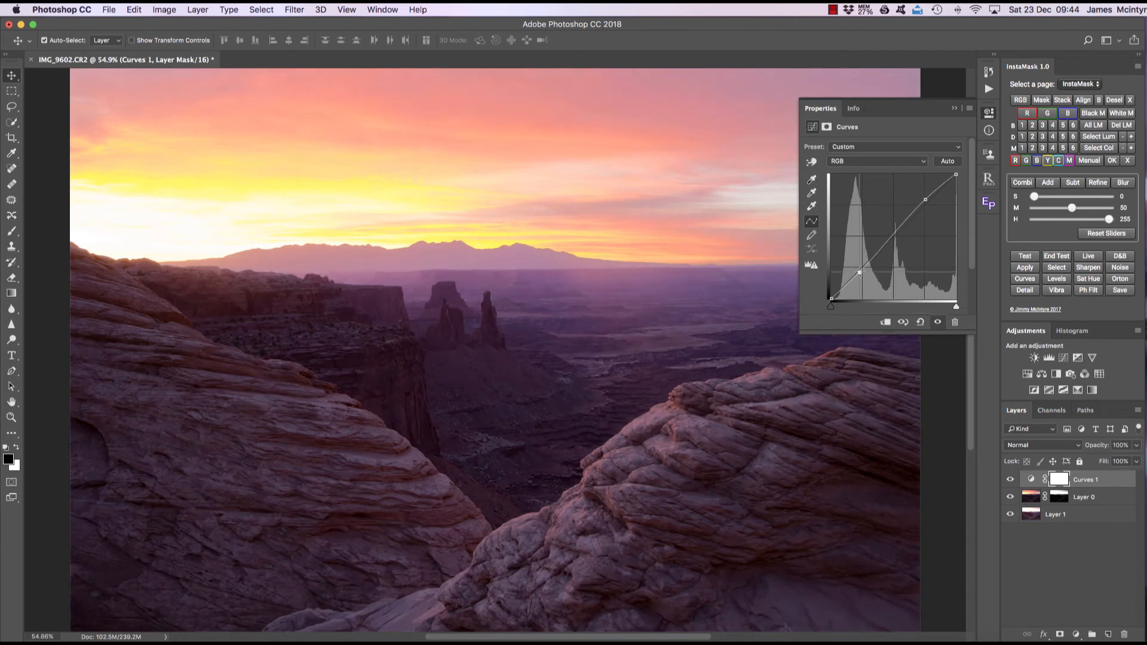
{"action": "left_click", "coordinate": [926, 199]}
{"action": "left_click", "coordinate": [953, 109]}
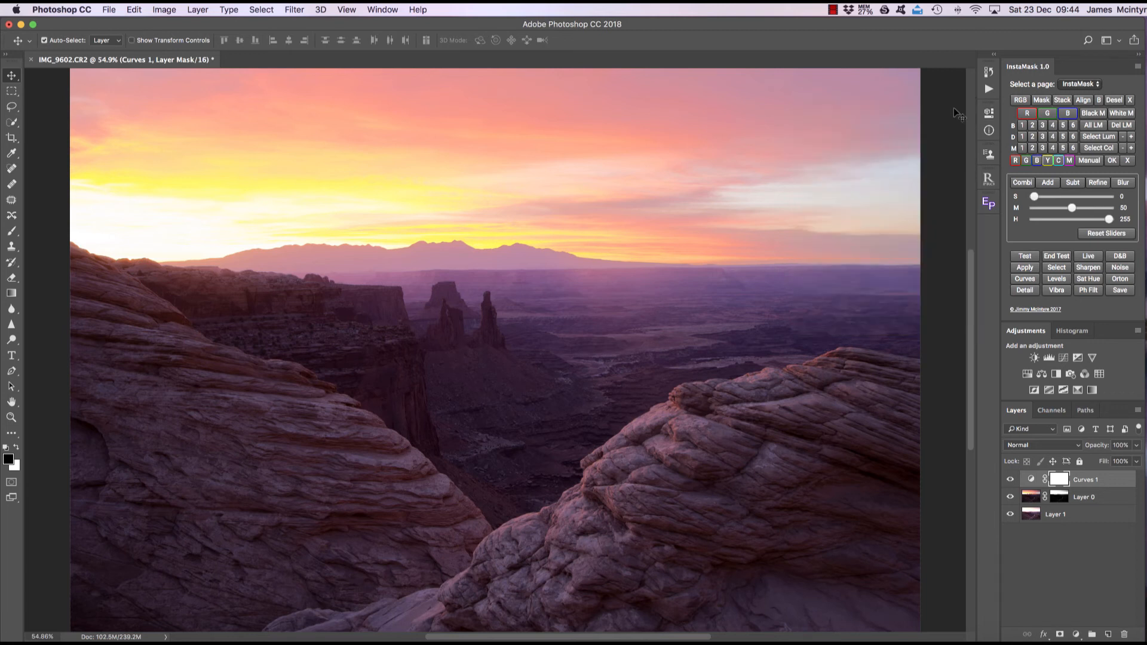
{"action": "right_click", "coordinate": [1060, 482]}
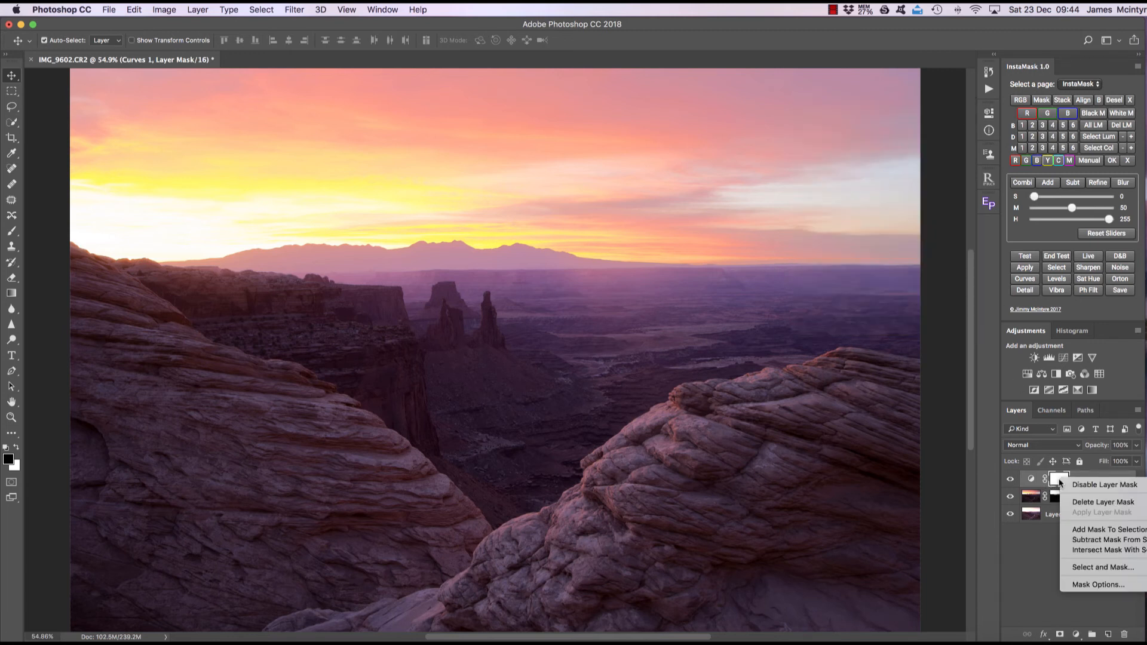
{"action": "left_click", "coordinate": [1103, 502]}
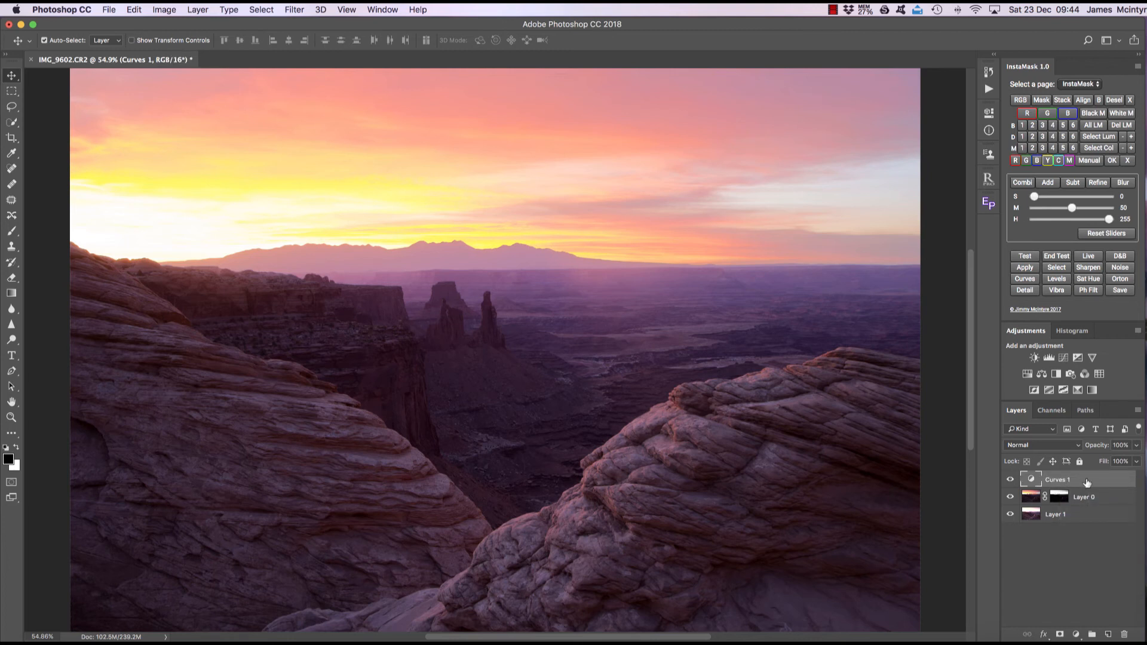
- Generate the 16Bit Midtone masks, preview masks 1 through 3 and apply mask 3 to the Curves 1 layer
{"action": "left_click", "coordinate": [988, 204]}
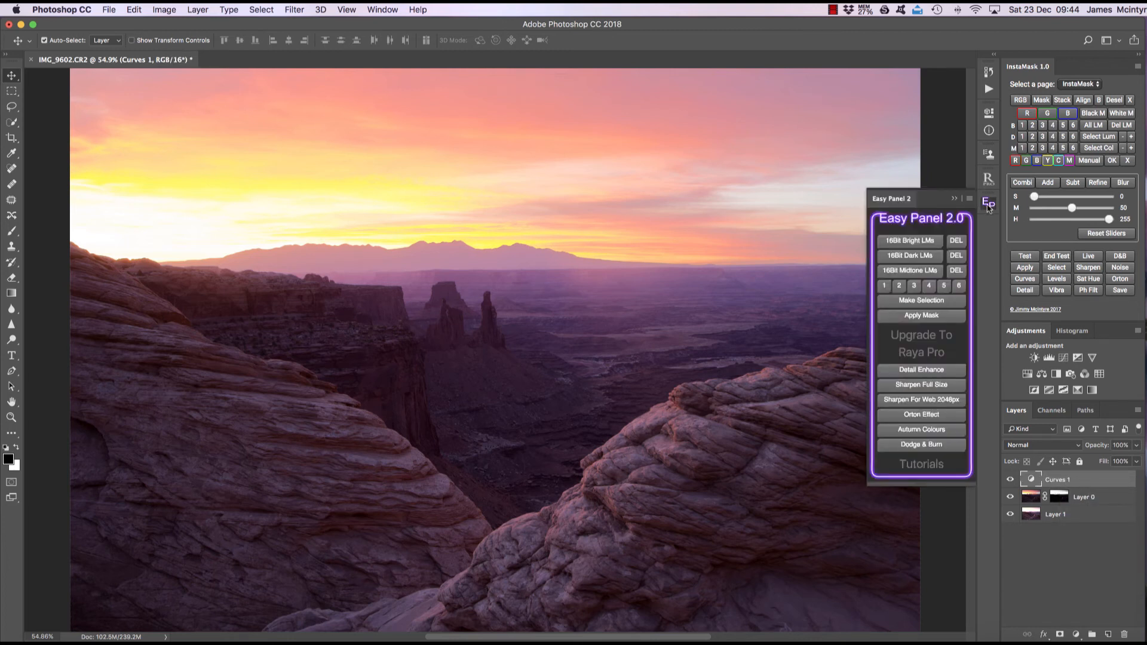
{"action": "left_click", "coordinate": [902, 271]}
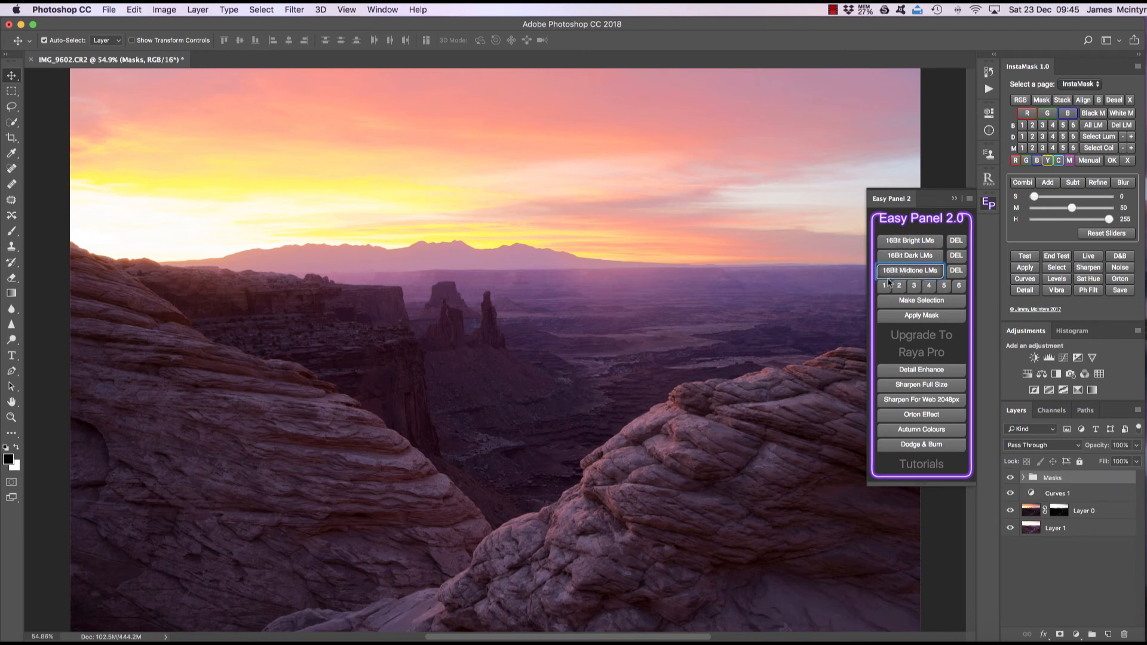
{"action": "left_click", "coordinate": [885, 286]}
{"action": "left_click", "coordinate": [899, 286]}
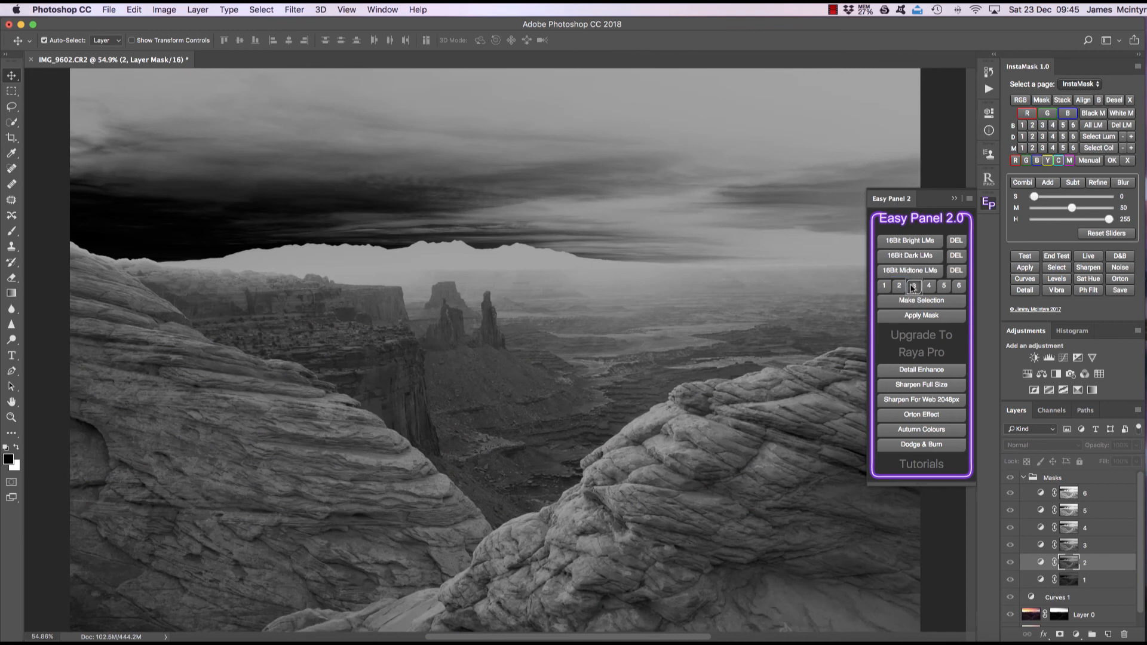
{"action": "left_click", "coordinate": [914, 286]}
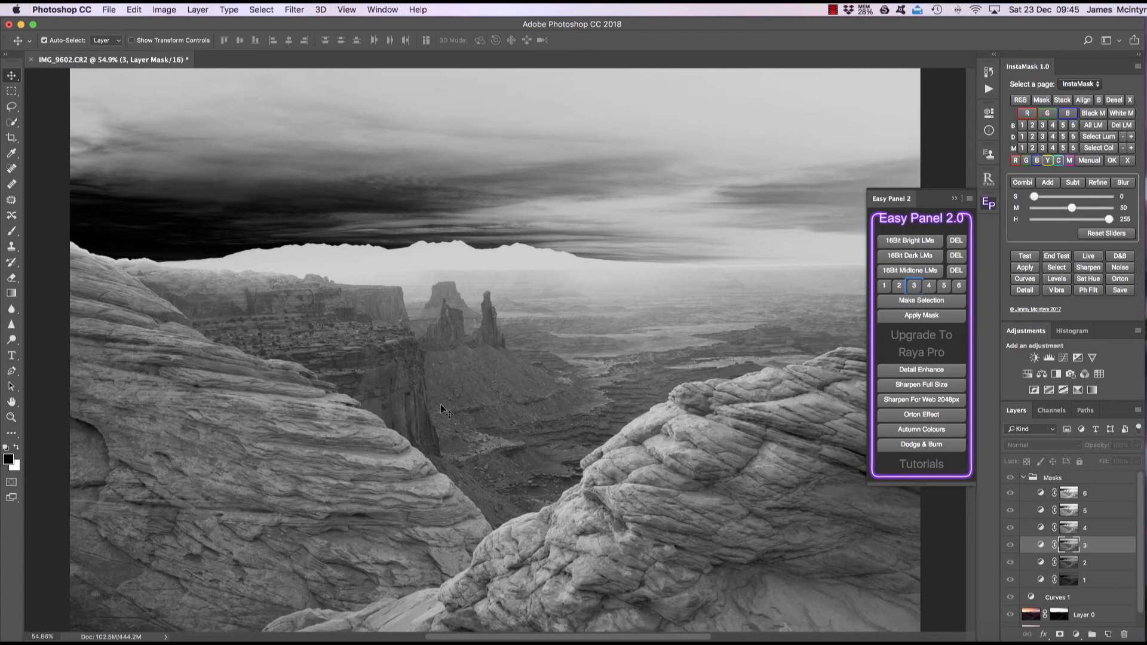
{"action": "left_click", "coordinate": [912, 317]}
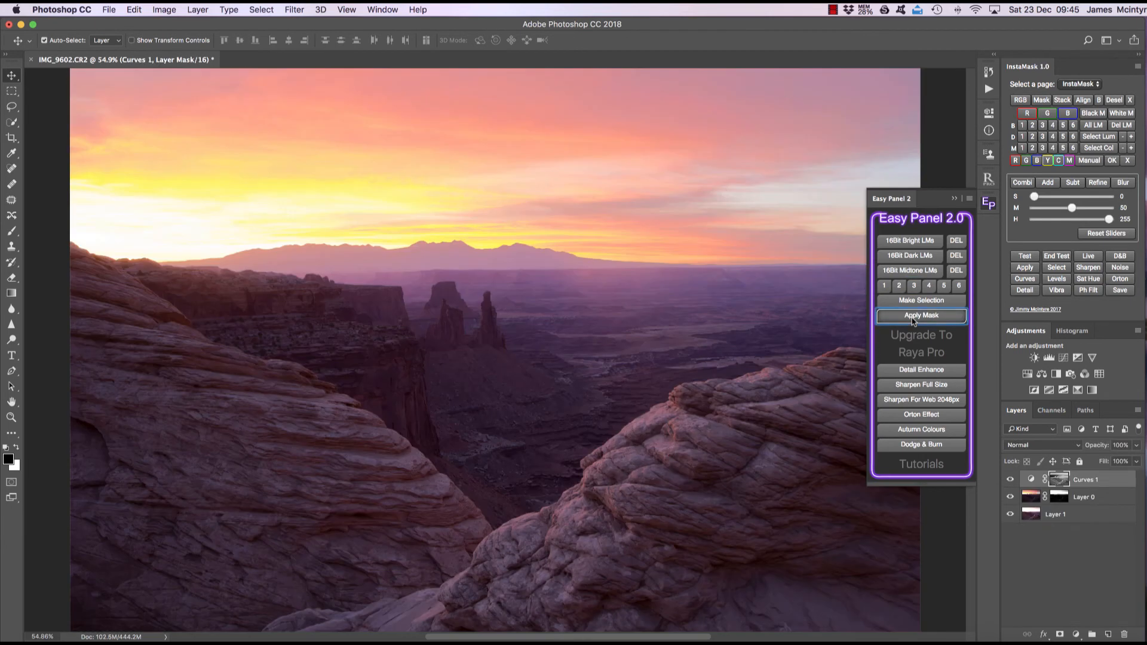
{"action": "left_click", "coordinate": [956, 200]}
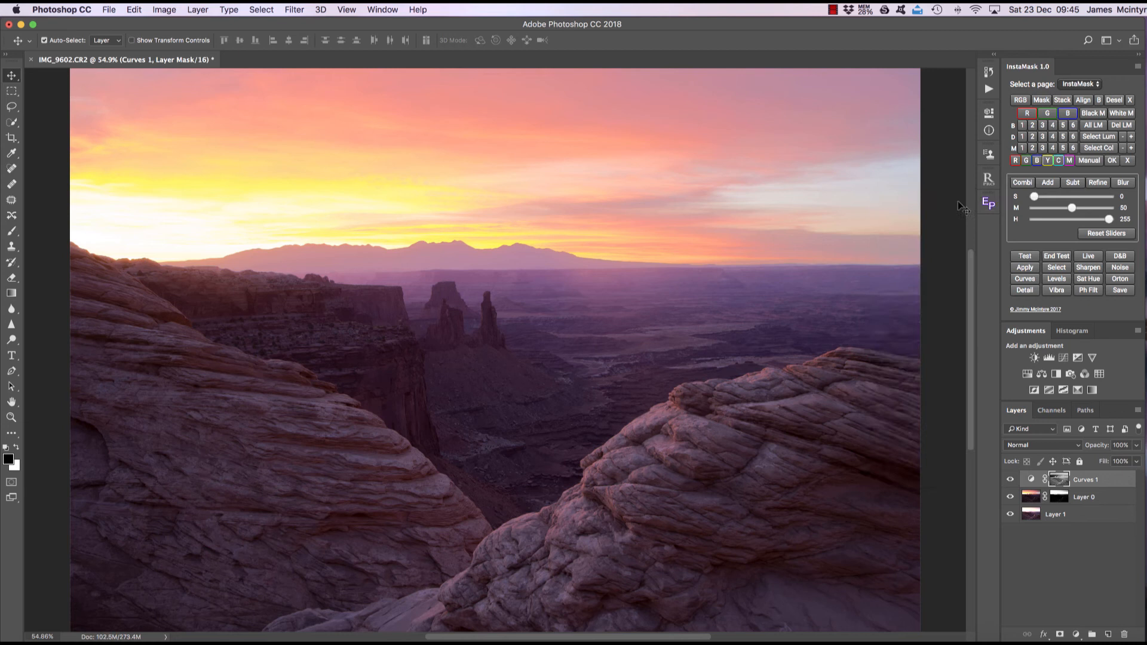
- Toggle the visibility of Curves 1 repeatedly to compare the image with and without the midtone-masked contrast
{"action": "left_click", "coordinate": [1010, 480]}
{"action": "left_click", "coordinate": [1010, 480]}
{"action": "left_click", "coordinate": [1010, 479]}
{"action": "left_click", "coordinate": [1010, 480]}
{"action": "left_click", "coordinate": [1010, 479]}
{"action": "left_click", "coordinate": [1010, 479]}
{"action": "left_click", "coordinate": [1010, 480]}
{"action": "left_click", "coordinate": [1011, 480]}
{"action": "left_click", "coordinate": [1011, 480]}
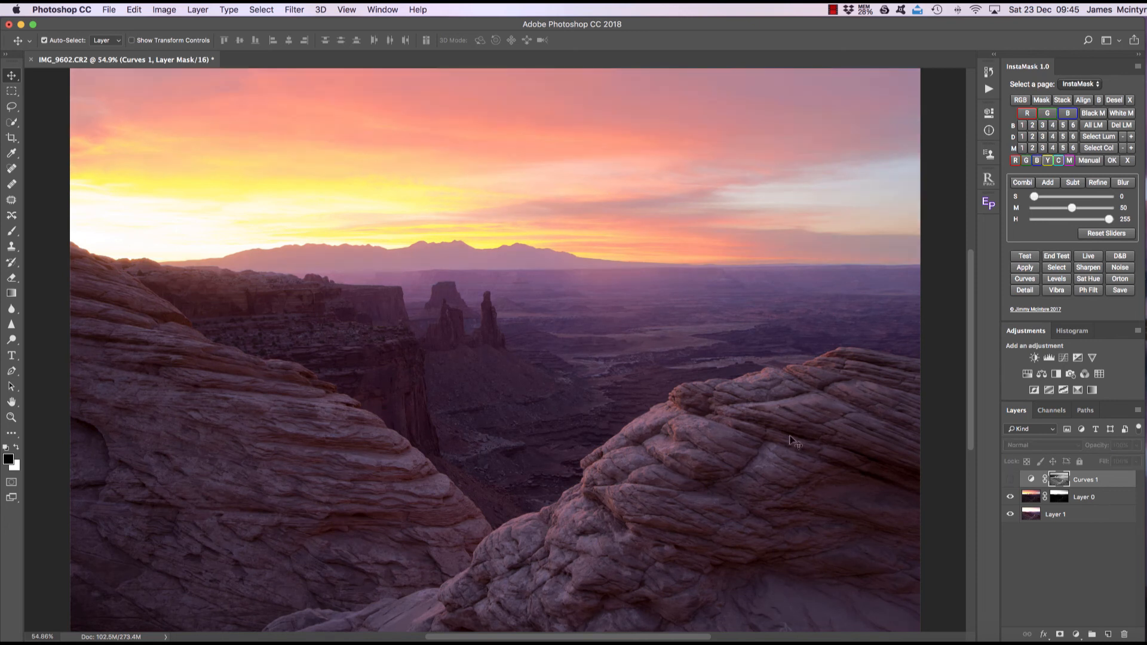
{"action": "left_click", "coordinate": [1010, 480]}
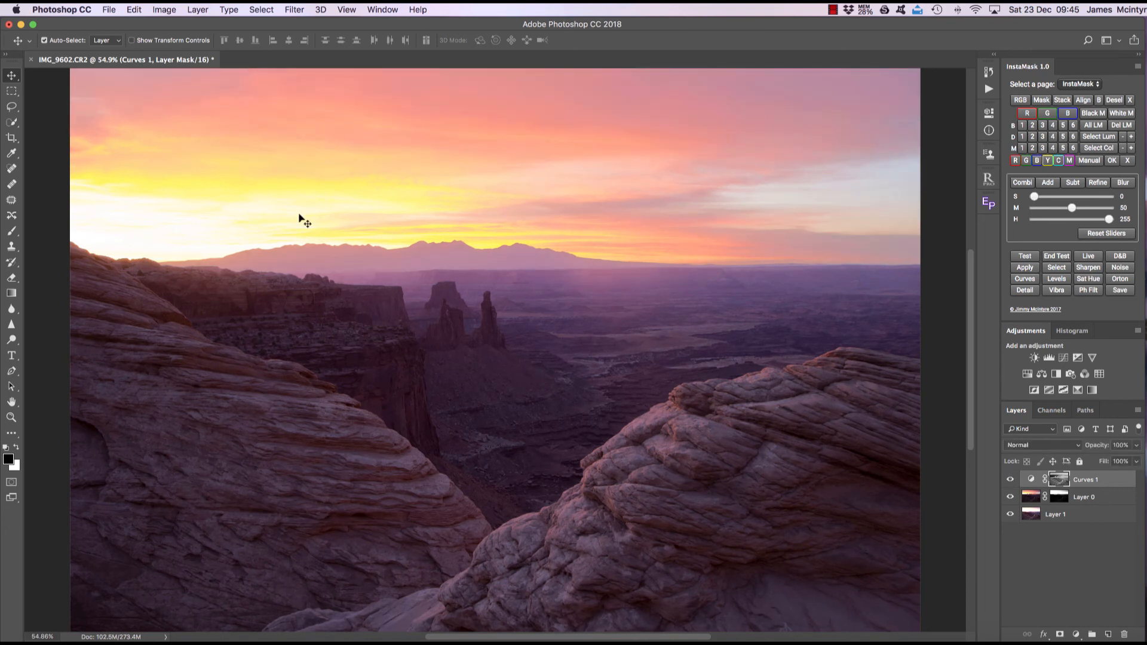
- Disable and re-enable the Curves 1 mask to compare its effect, and delete the Curves 1 adjustment layer
{"action": "right_click", "coordinate": [1056, 480]}
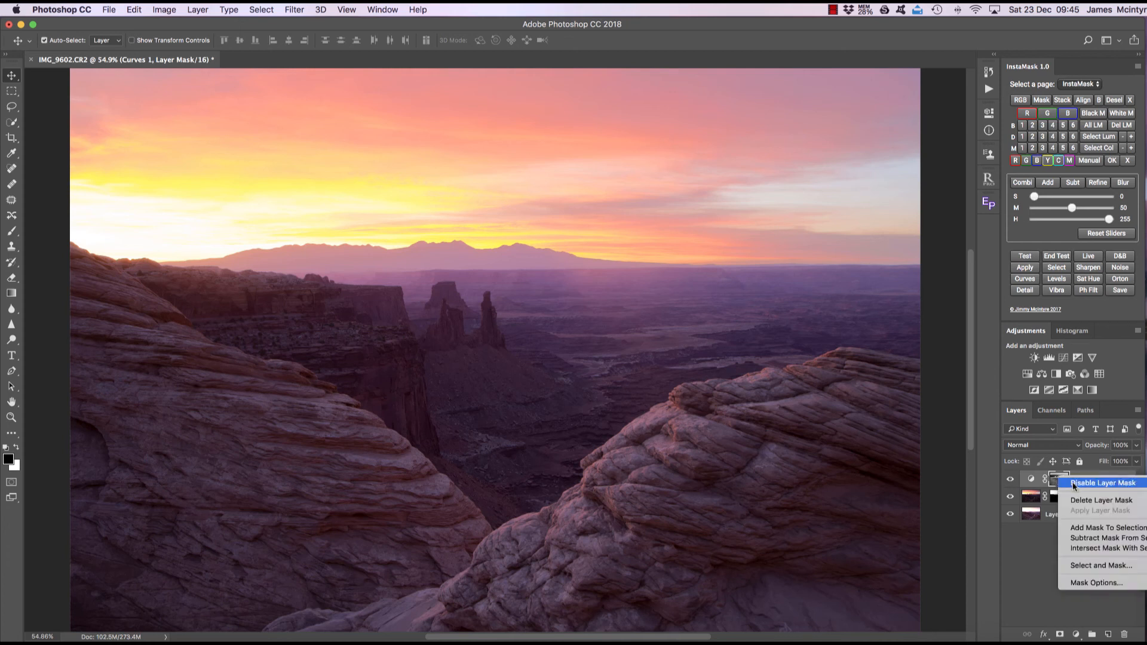
{"action": "left_click", "coordinate": [1058, 484]}
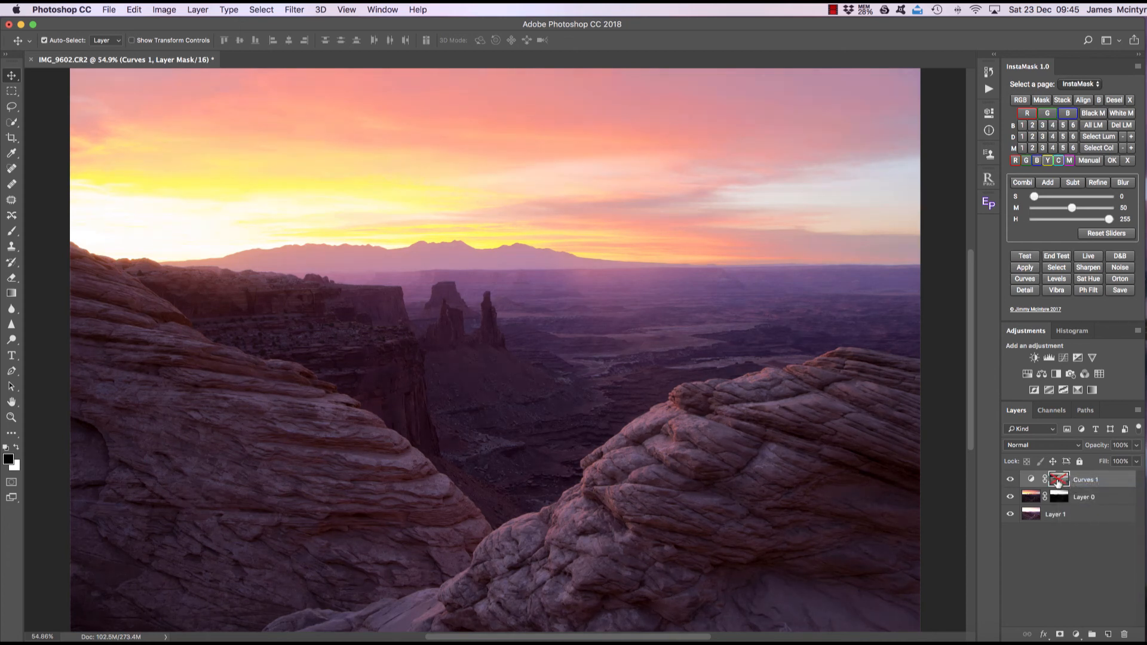
{"action": "left_click", "coordinate": [1058, 482], "text": "shift"}
{"action": "left_click_drag", "start_coordinate": [1058, 482], "coordinate": [1123, 635]}
- Add a Levels adjustment layer with input levels 13, 0.91 and 233, and delete its default layer mask
{"action": "left_click", "coordinate": [1049, 357]}
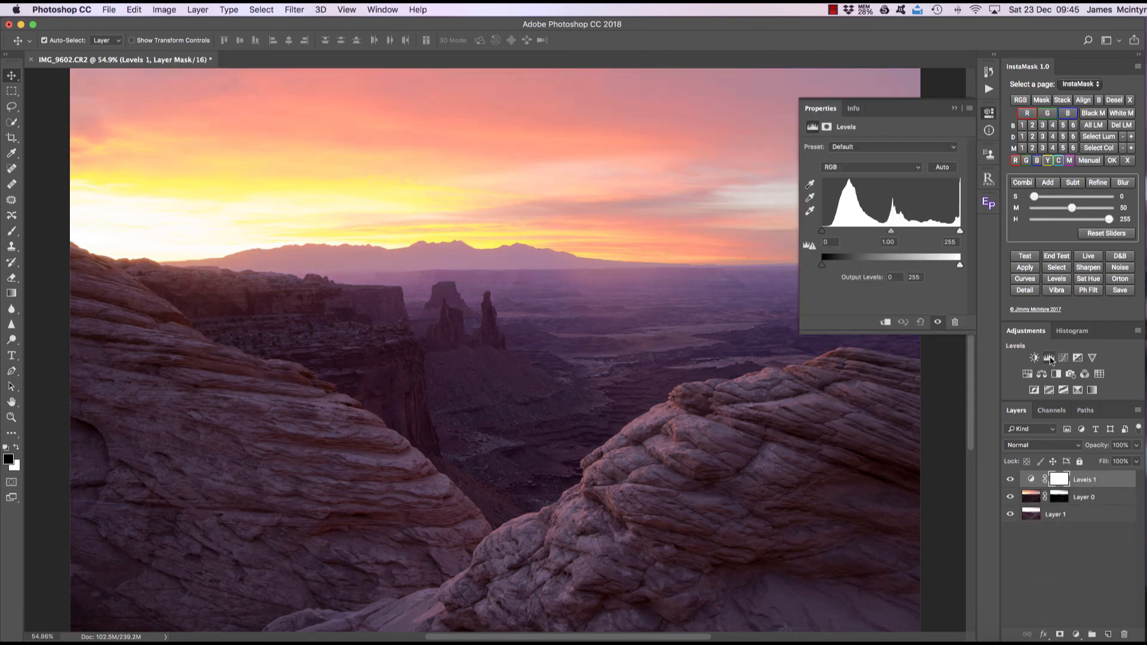
{"action": "left_click_drag", "start_coordinate": [822, 232], "coordinate": [951, 231]}
{"action": "left_click_drag", "start_coordinate": [827, 223], "coordinate": [829, 232]}
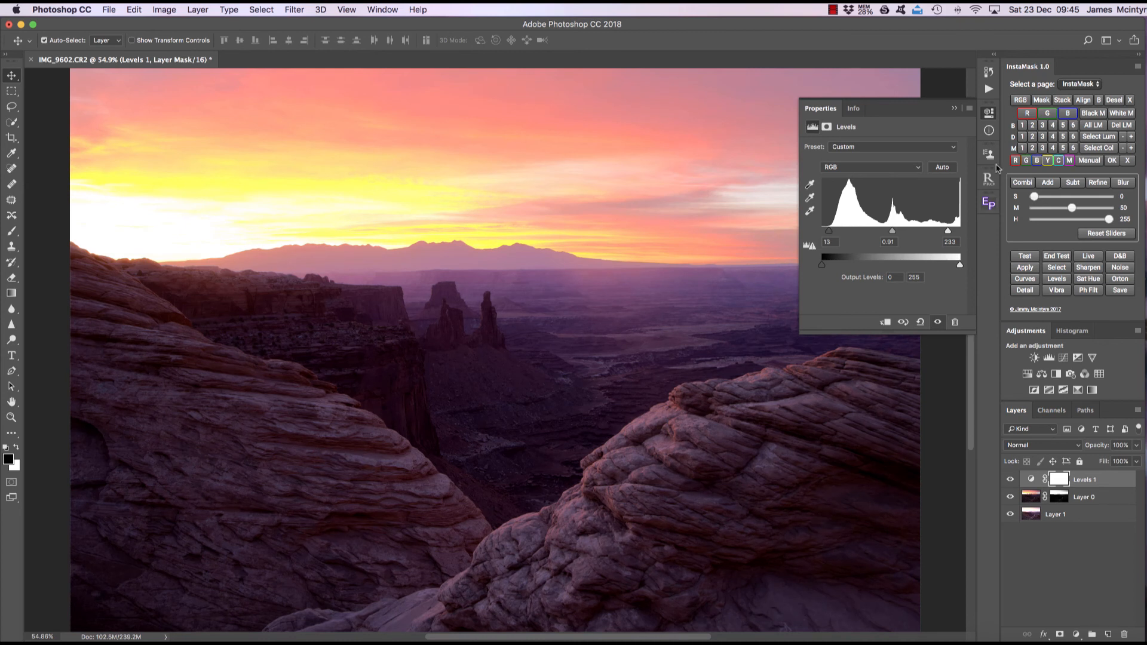
{"action": "left_click", "coordinate": [954, 108]}
{"action": "right_click", "coordinate": [1058, 482]}
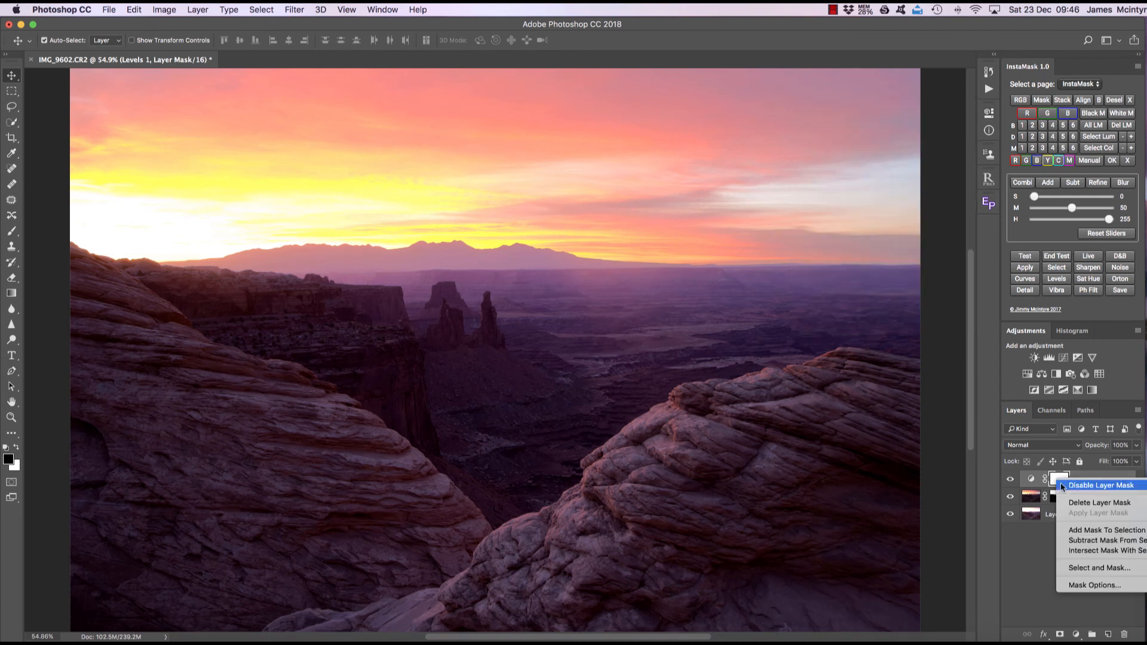
{"action": "left_click", "coordinate": [1093, 502]}
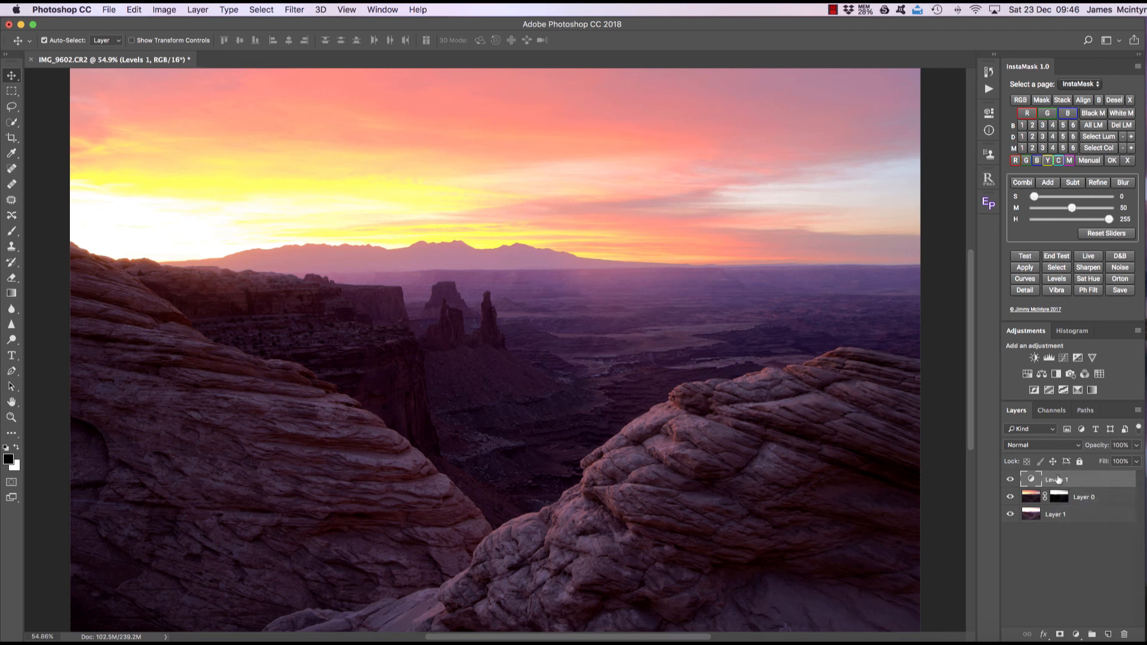
- Generate the 16Bit Dark masks, preview masks 1 through 5 and apply mask 5 to the Levels 1 layer
{"action": "left_click", "coordinate": [989, 204]}
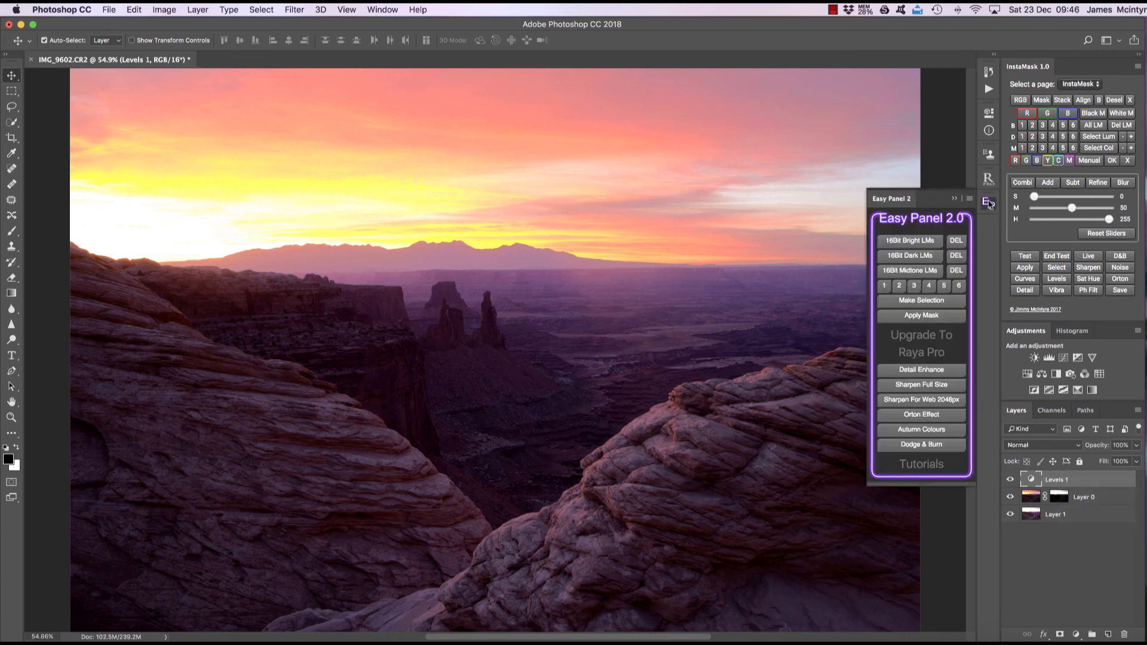
{"action": "left_click", "coordinate": [909, 255]}
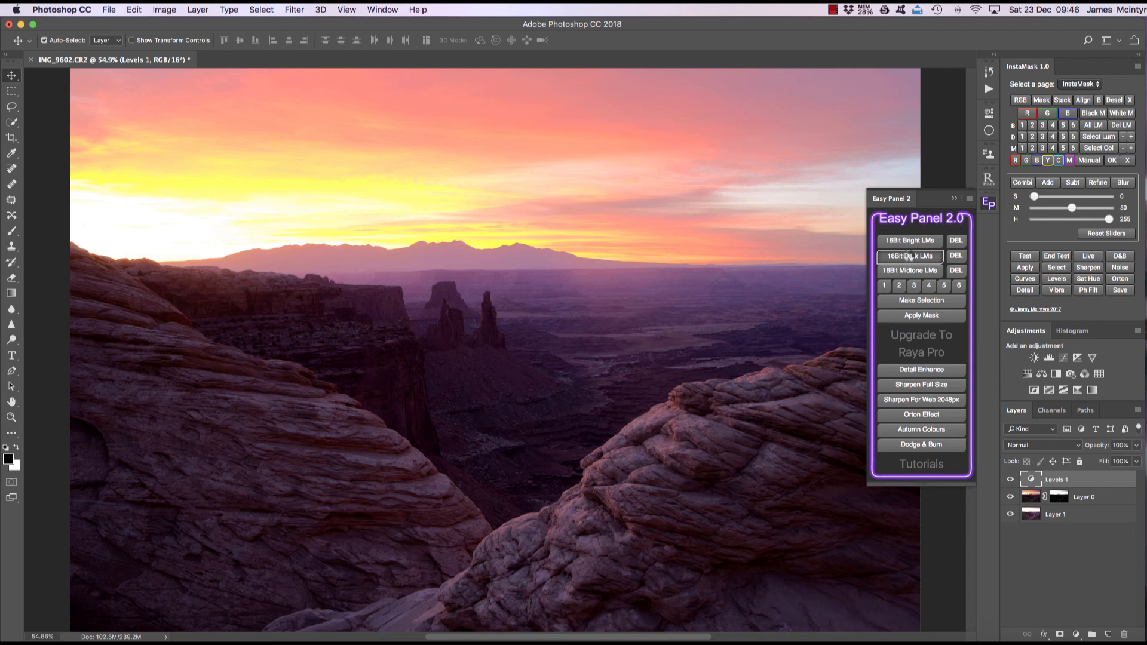
{"action": "left_click", "coordinate": [884, 285]}
{"action": "left_click", "coordinate": [899, 286]}
{"action": "left_click", "coordinate": [913, 286]}
{"action": "left_click", "coordinate": [929, 286]}
{"action": "left_click", "coordinate": [943, 286]}
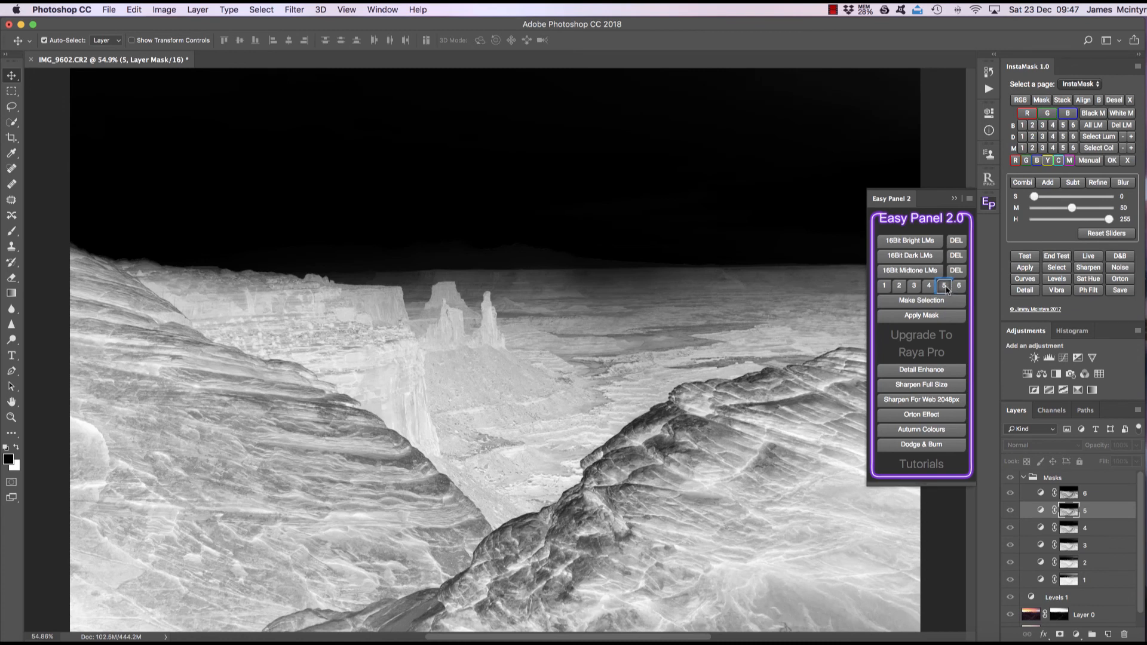
{"action": "left_click", "coordinate": [929, 301]}
{"action": "left_click", "coordinate": [925, 315]}
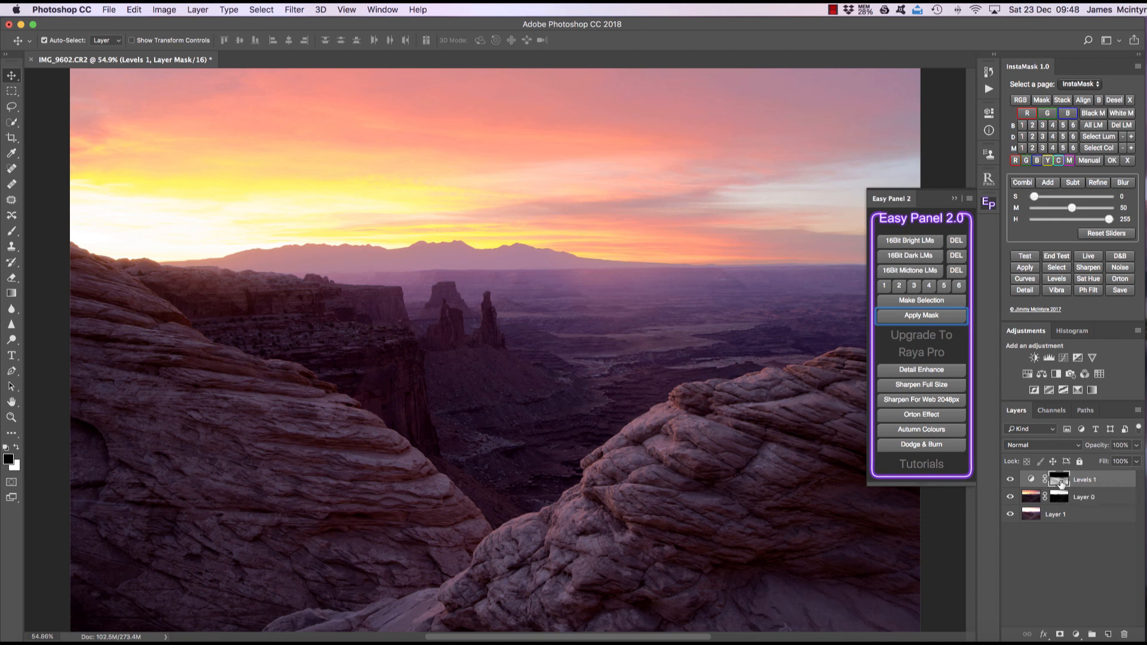
- Invert the mask on Levels 1 and display it alone before returning to the normal image view
{"action": "key", "text": "super+i"}
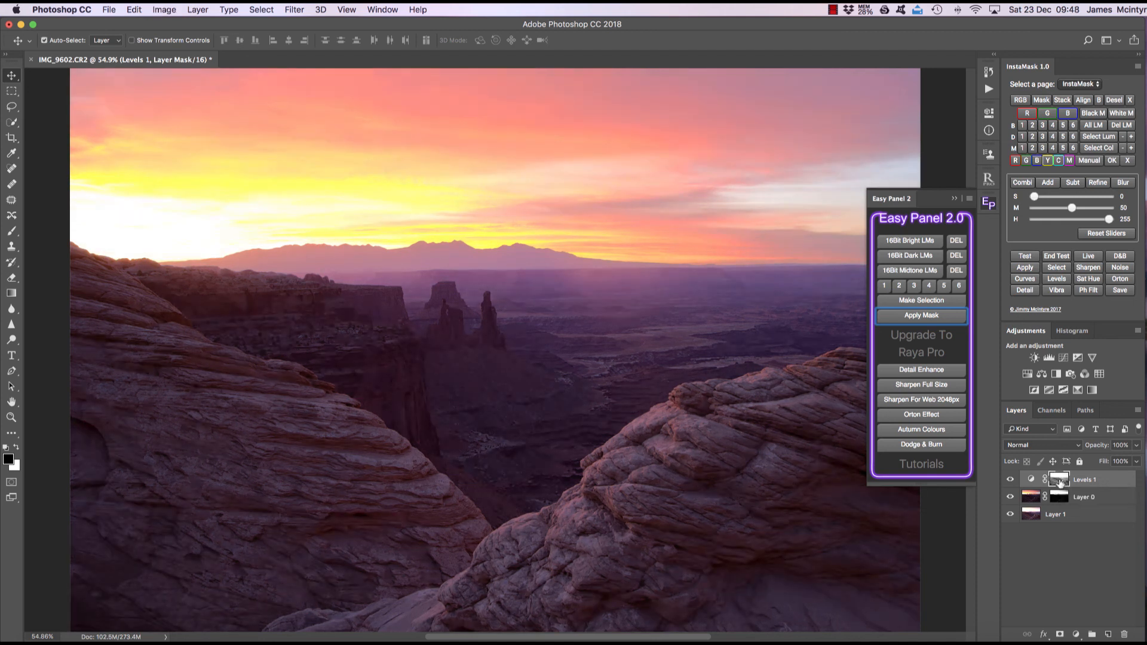
{"action": "left_click", "coordinate": [1060, 482], "text": "alt"}
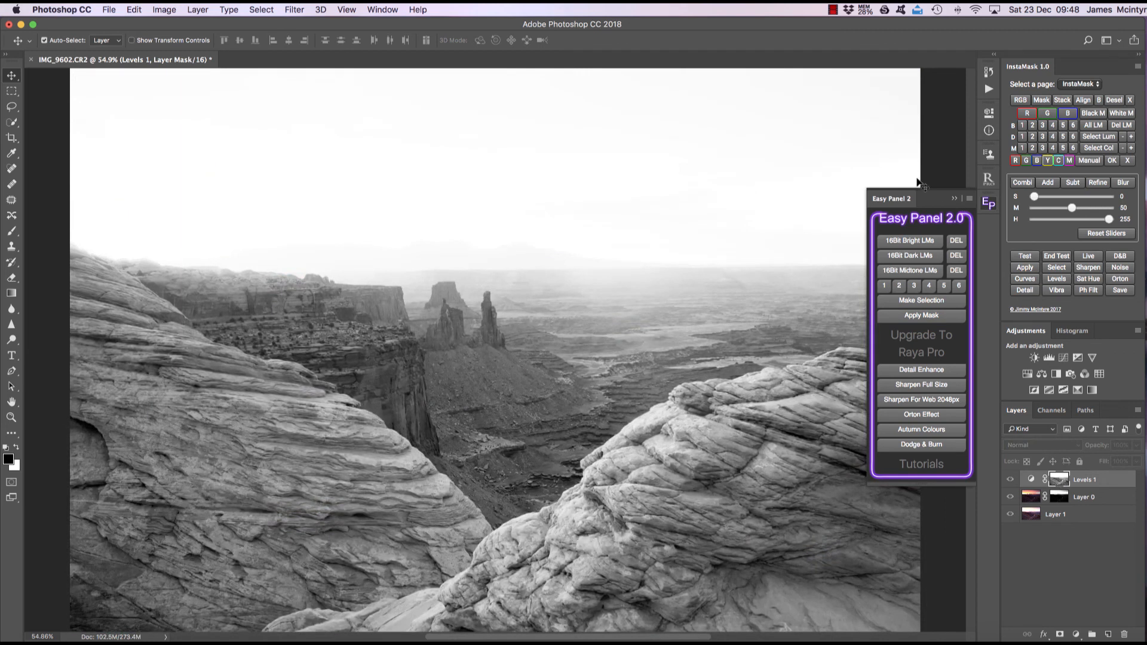
{"action": "left_click", "coordinate": [1036, 483]}
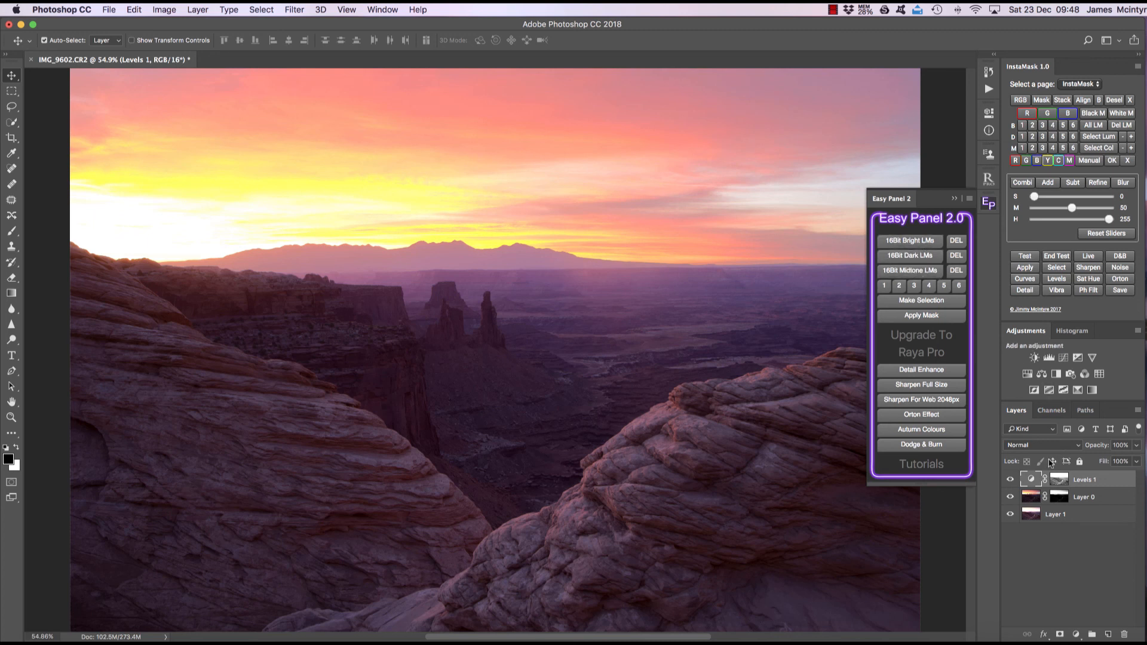
- Toggle the visibility of Levels 1 to compare the image with and without the adjustment, and collapse Easy Panel 2
{"action": "left_click", "coordinate": [1010, 479]}
{"action": "left_click", "coordinate": [1010, 479]}
{"action": "left_click", "coordinate": [1010, 480]}
{"action": "left_click", "coordinate": [1009, 479]}
{"action": "left_click", "coordinate": [954, 199]}
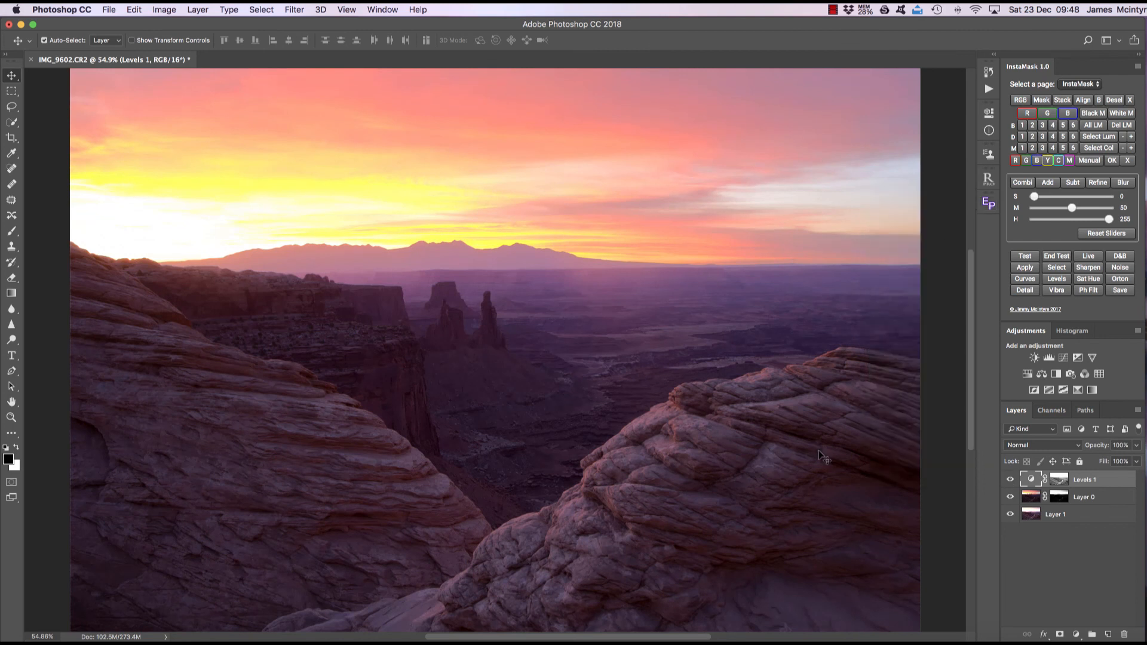
- Disable and re-enable the Levels 1 layer mask to compare the masked and unmasked adjustment
{"action": "left_click", "coordinate": [1059, 481]}
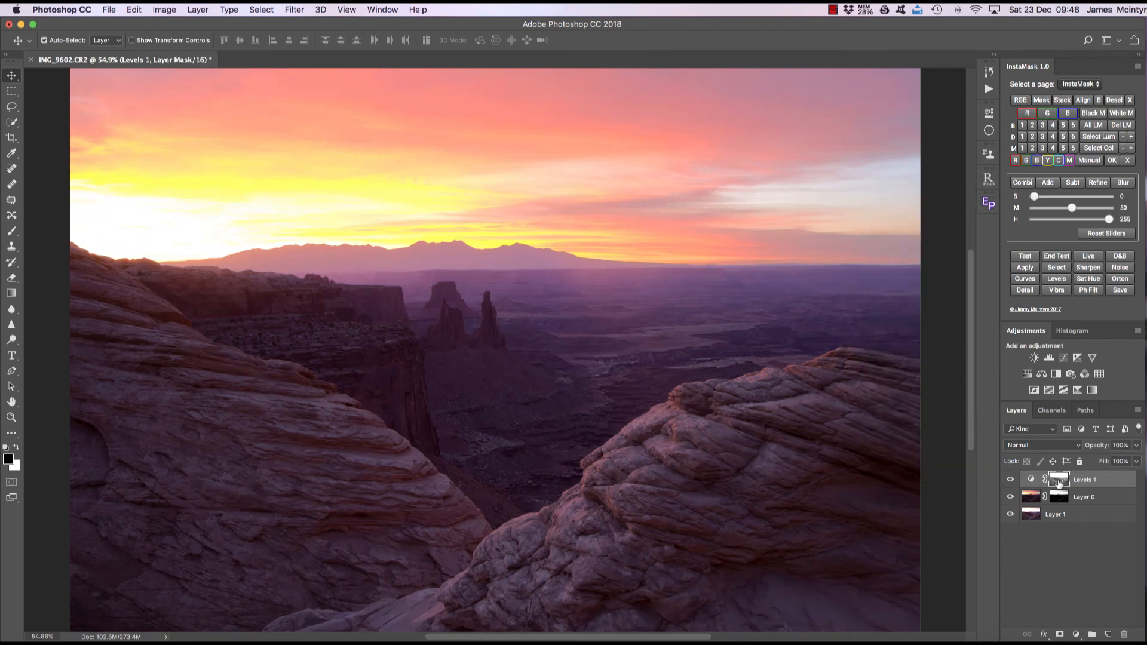
{"action": "right_click", "coordinate": [1060, 483]}
{"action": "left_click", "coordinate": [1073, 486]}
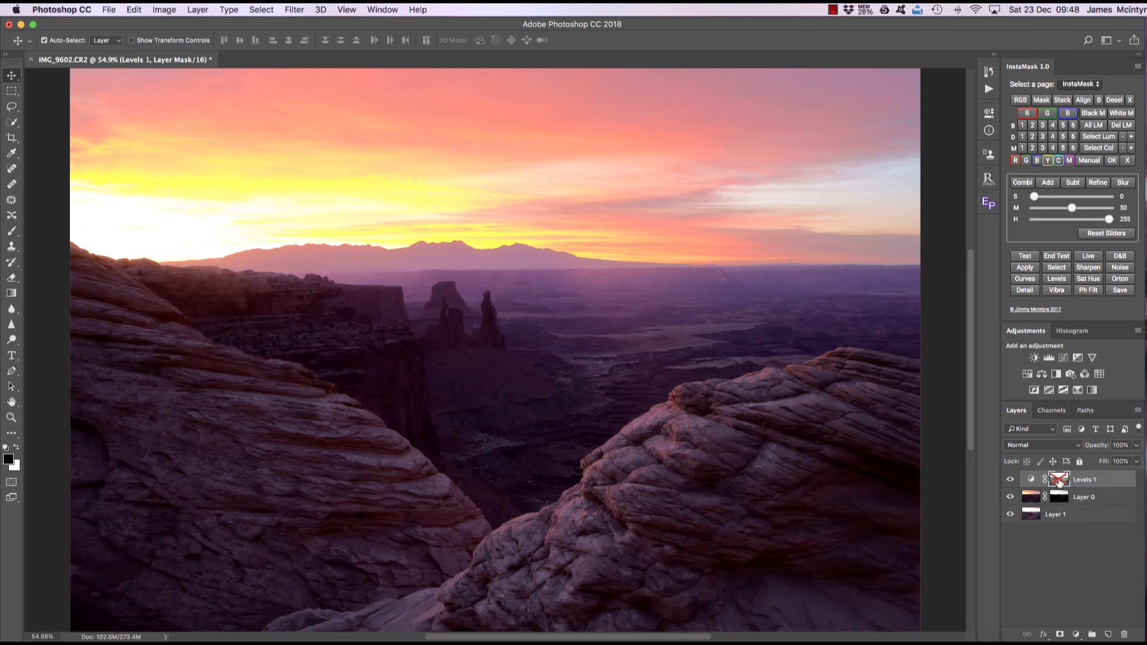
{"action": "left_click", "coordinate": [1060, 482], "text": "shift"}
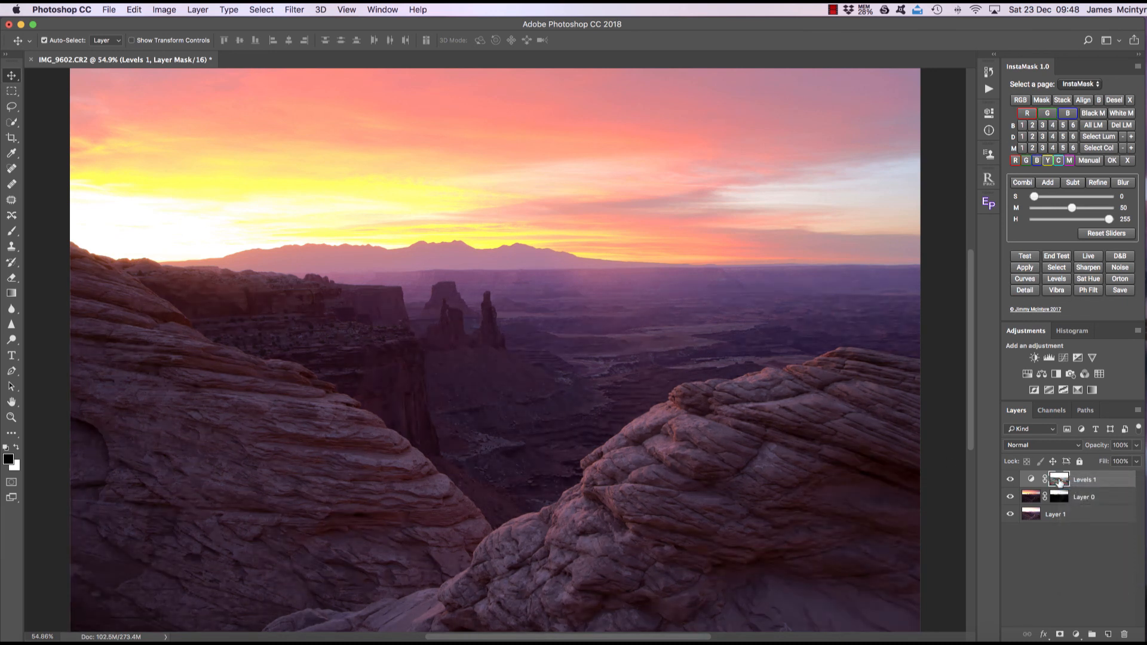
- Open Easy Panel 2 again with the Levels 1 mask active
{"action": "left_click", "coordinate": [989, 203]}
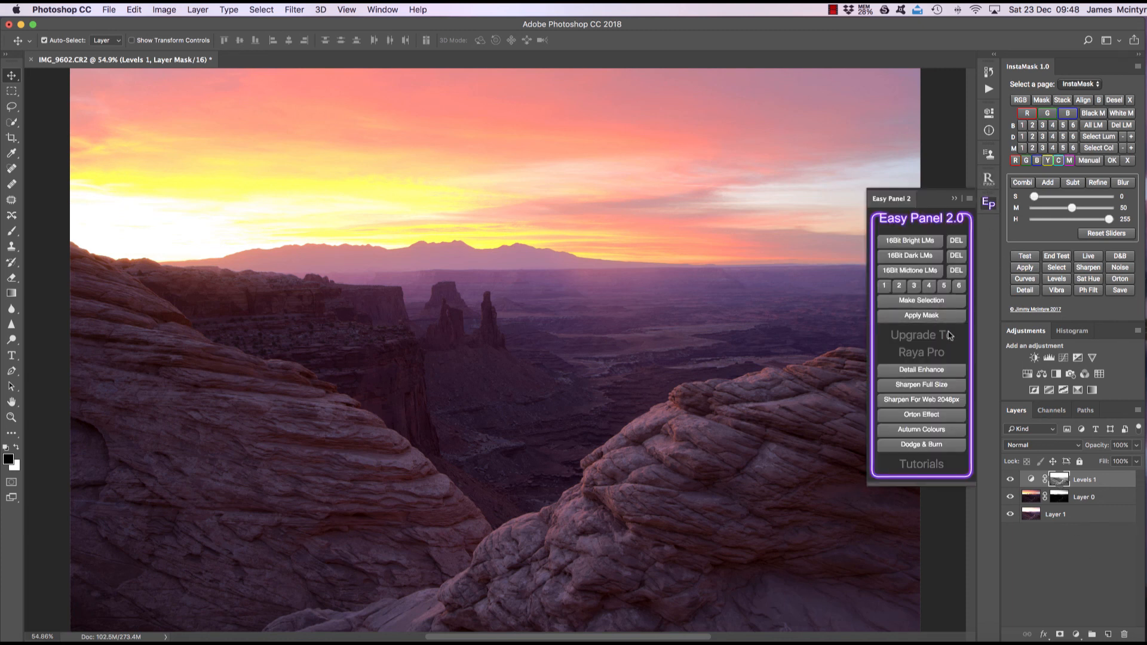